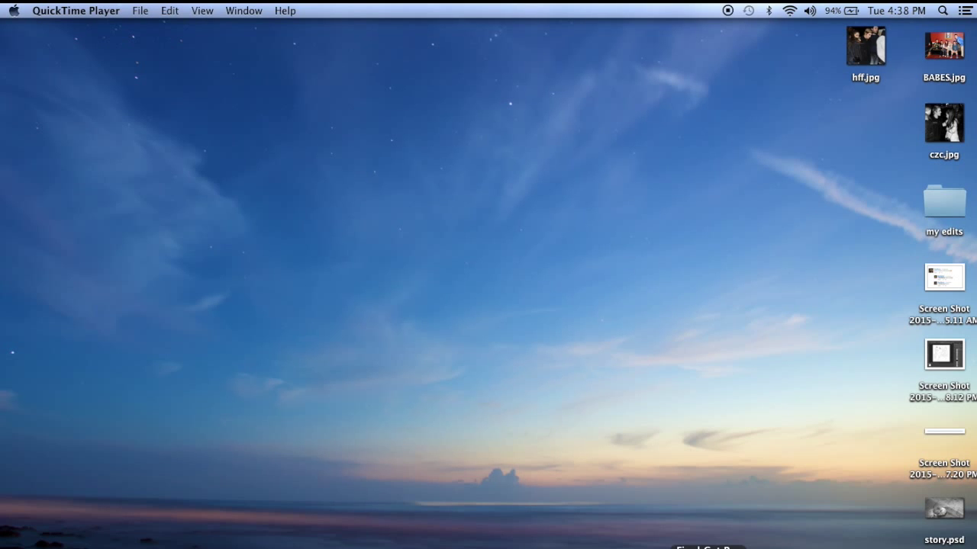
Launch Photoshop CS6 from its Dock icon
click(661, 548)
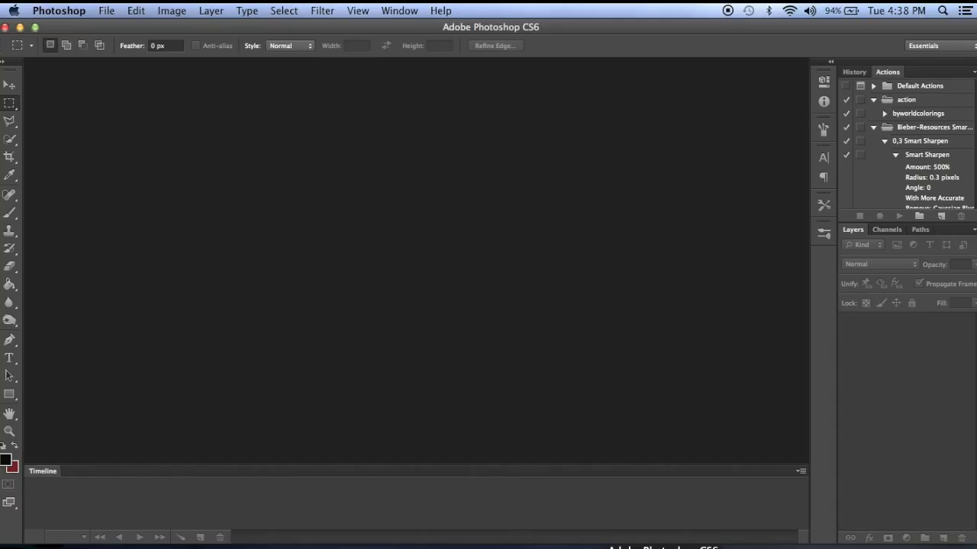
Create a new white document named 'tutorial', 5 inches wide by 5 inches high
click(110, 10)
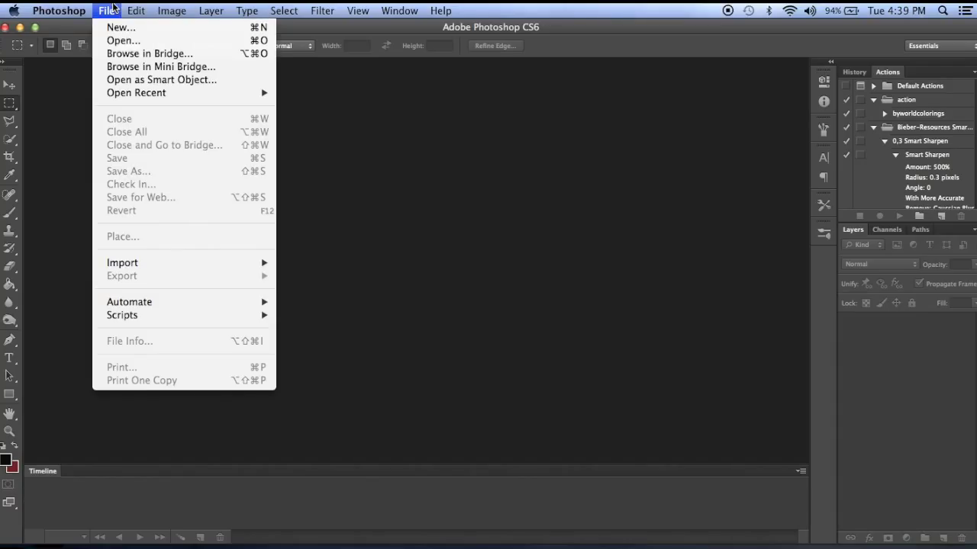
click(118, 27)
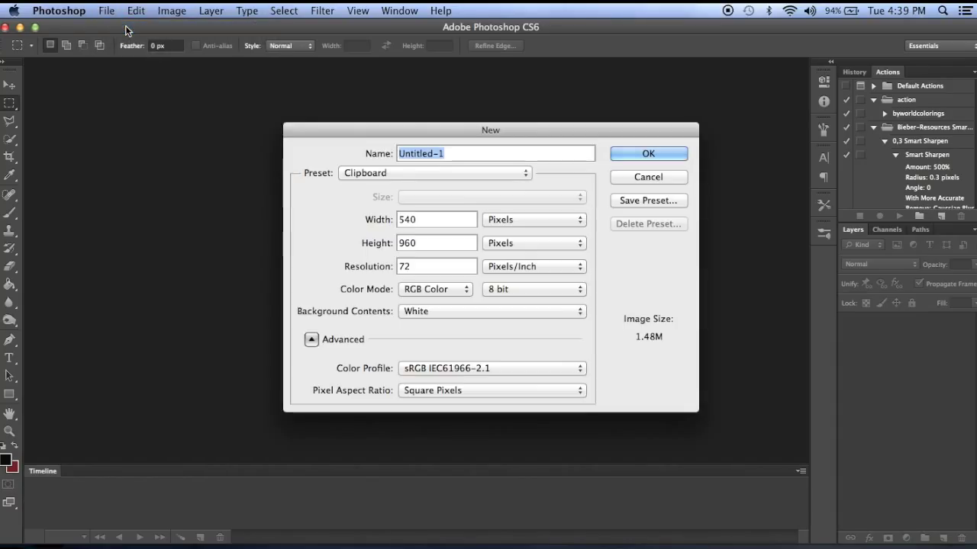
text(tutorial)
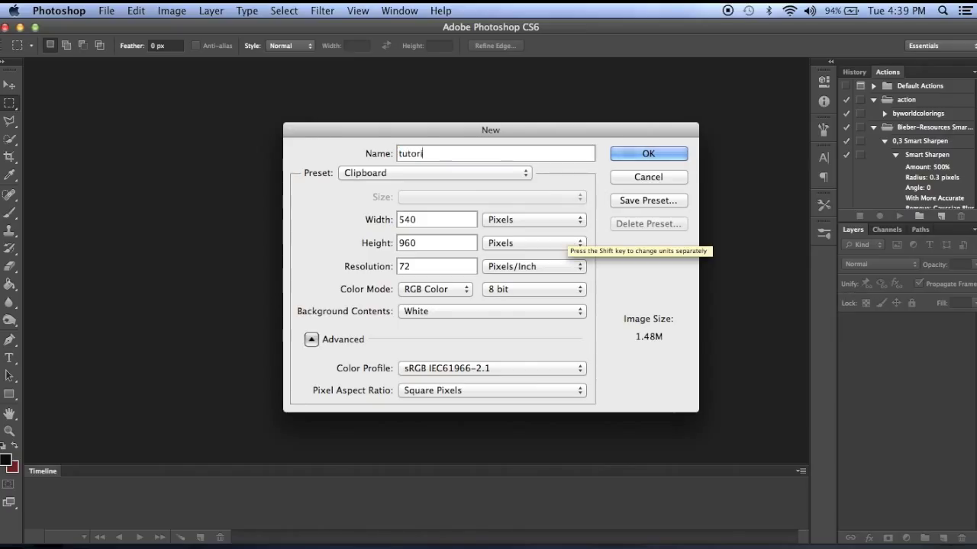
key(Tab)
text(5)
click(570, 220)
click(502, 232)
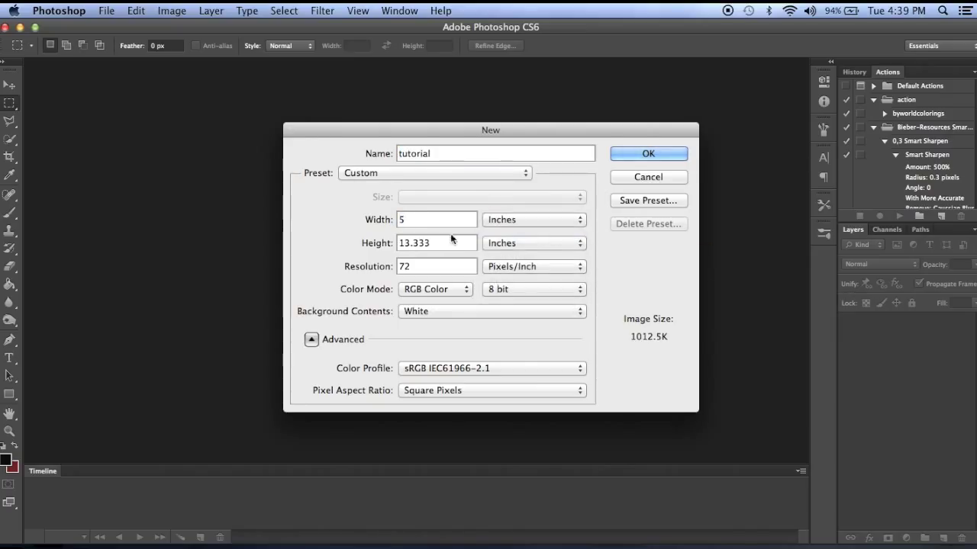
double_click(451, 239)
text(5)
click(645, 154)
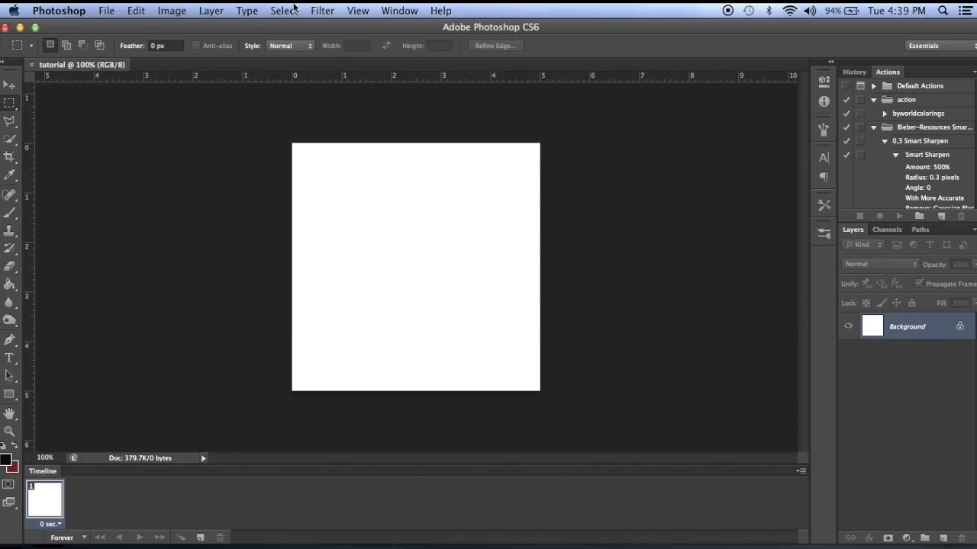
Paste the copied selfie as a new layer and rename it 'jele'
click(136, 10)
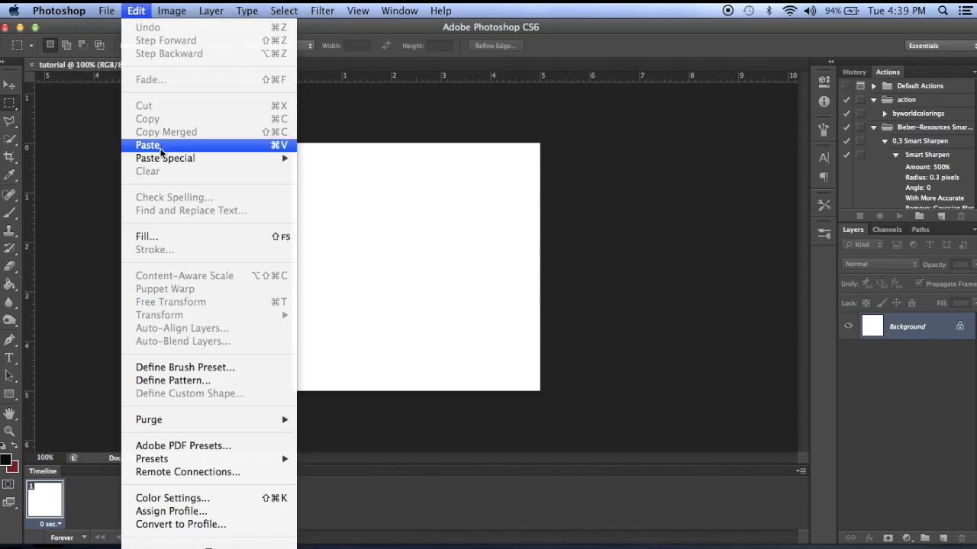
click(157, 145)
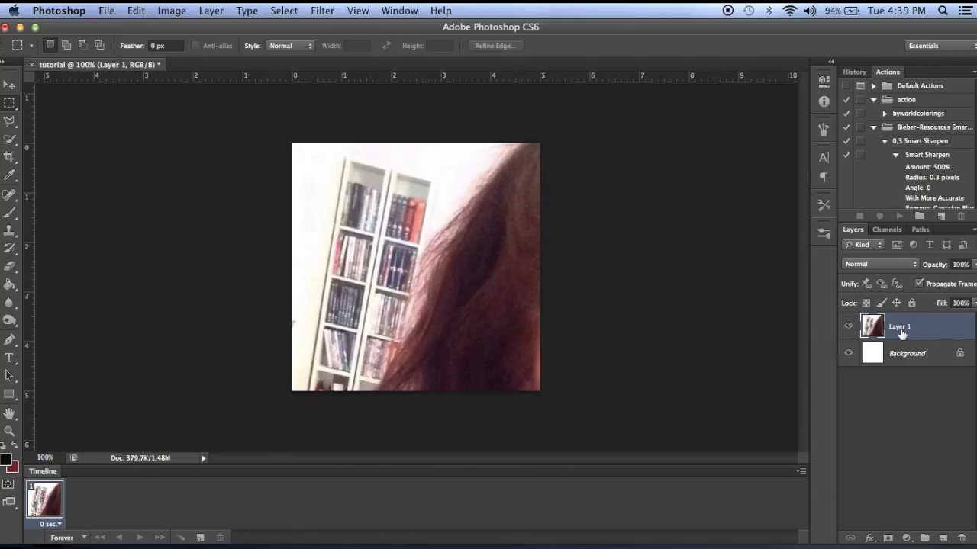
double_click(900, 328)
text(jelena_updates)
click(909, 376)
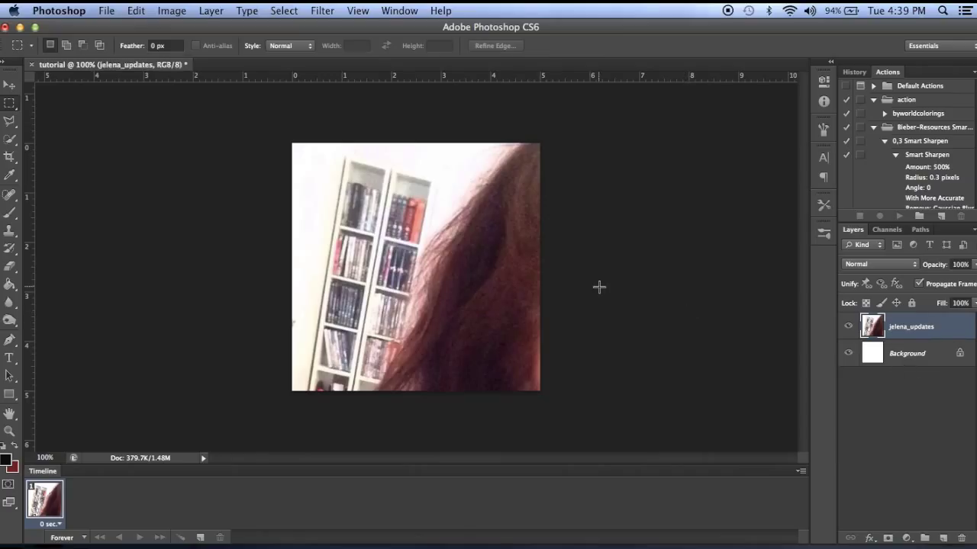
Zoom out to 25% so the whole pasted selfie layer is visible
click(135, 10)
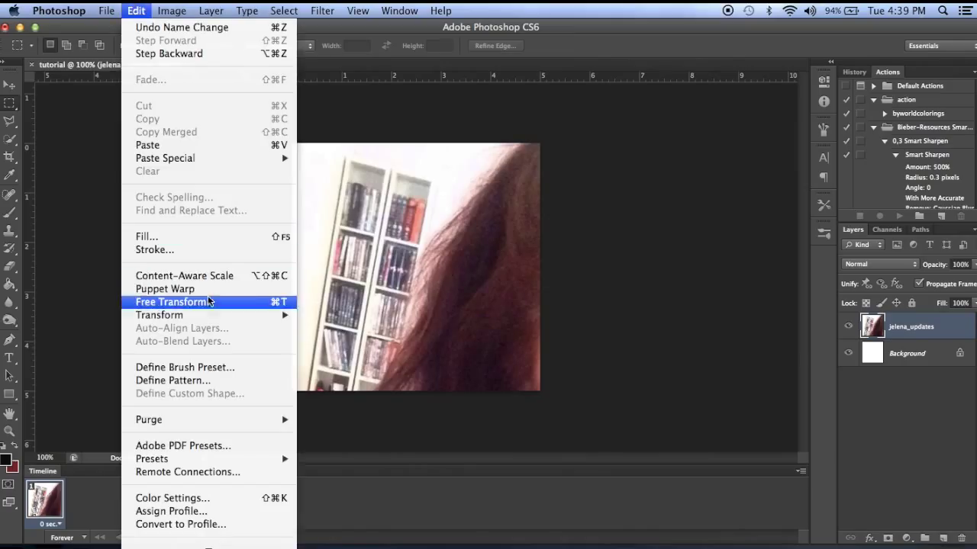
mouse_move(210, 315)
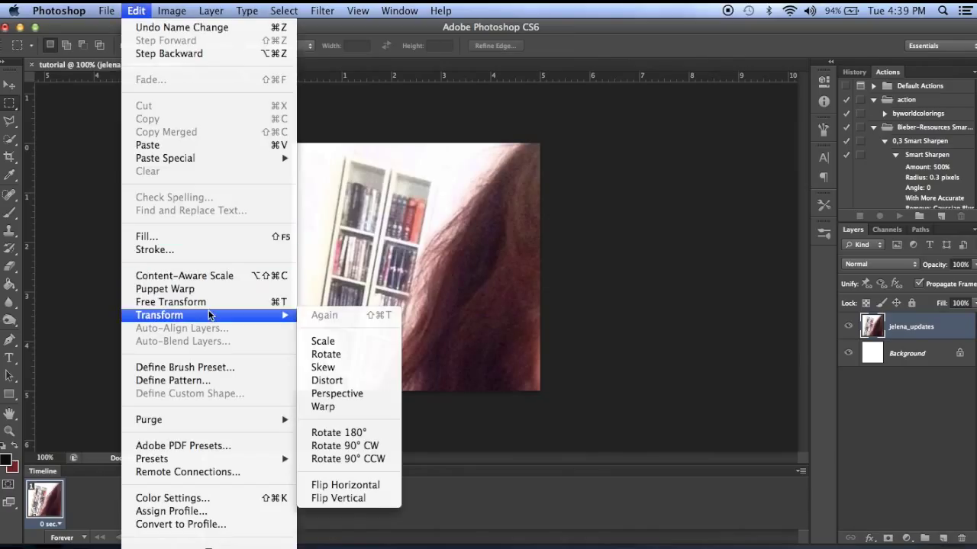
click(336, 348)
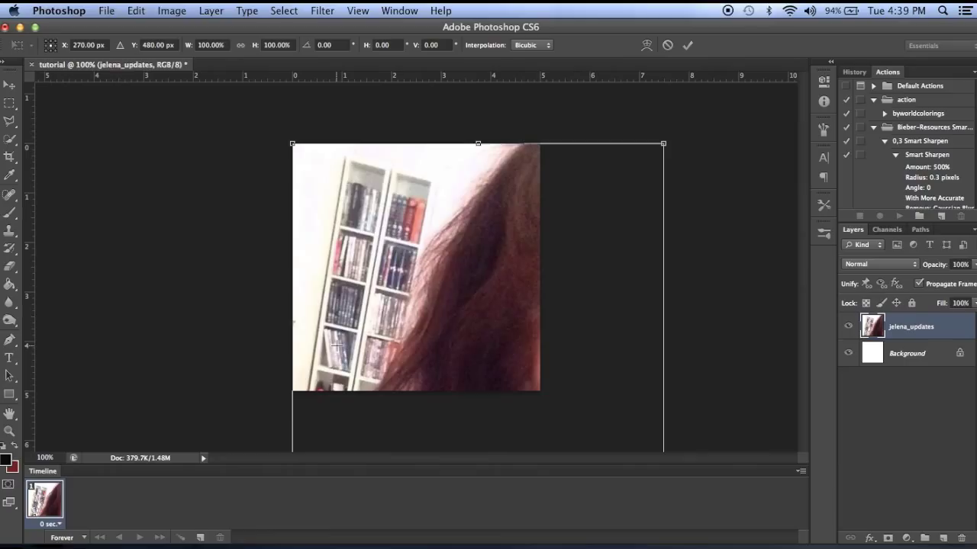
click(10, 432)
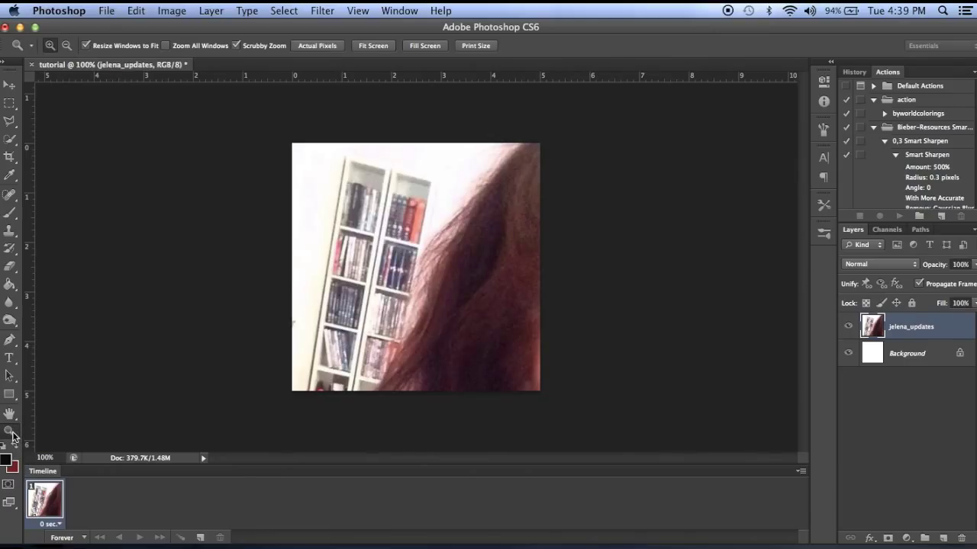
click(70, 44)
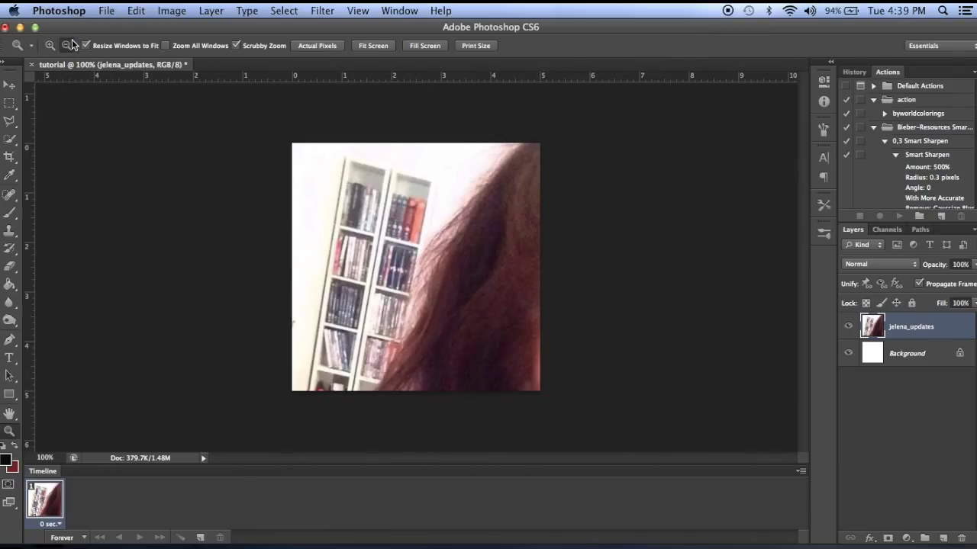
click(333, 160)
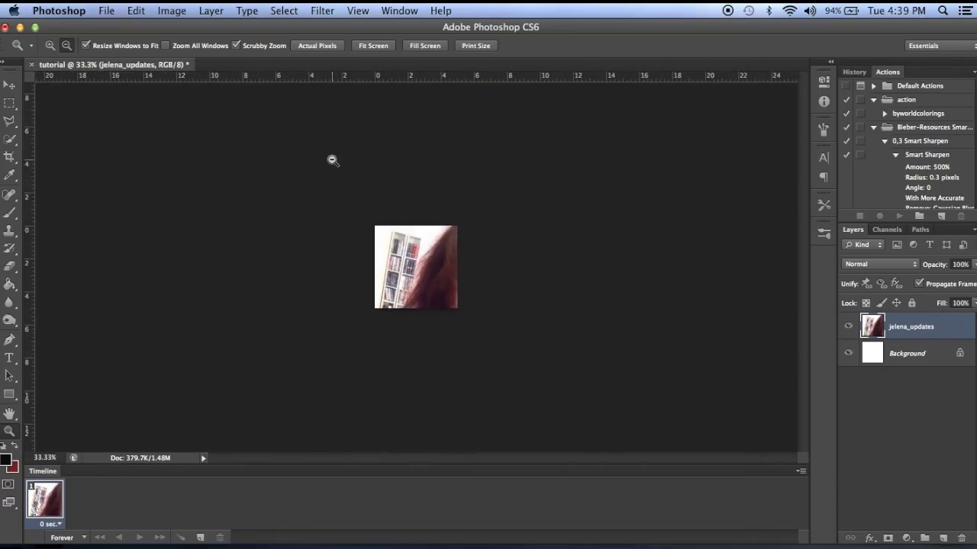
click(328, 157)
Scale the selfie proportionally to about 44% and return to 100% zoom
click(142, 10)
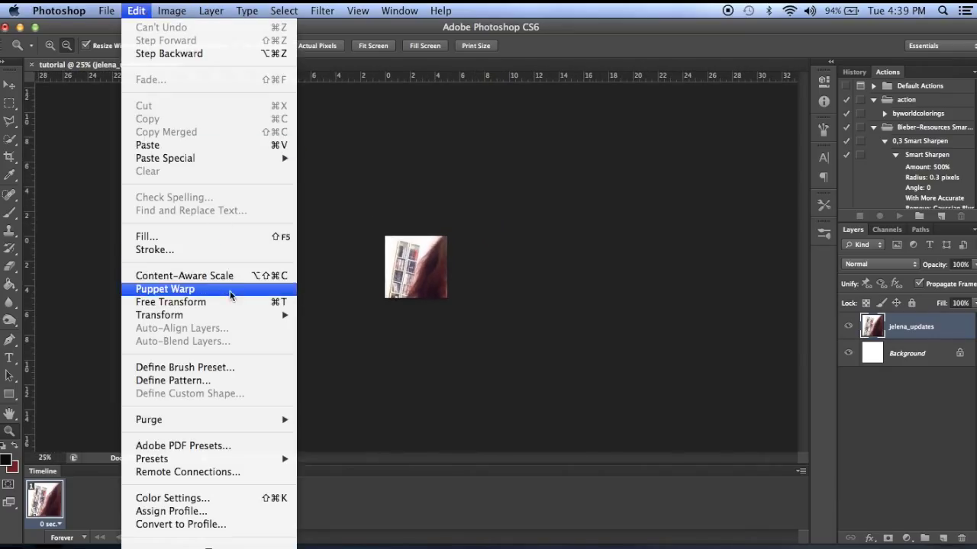
mouse_move(231, 315)
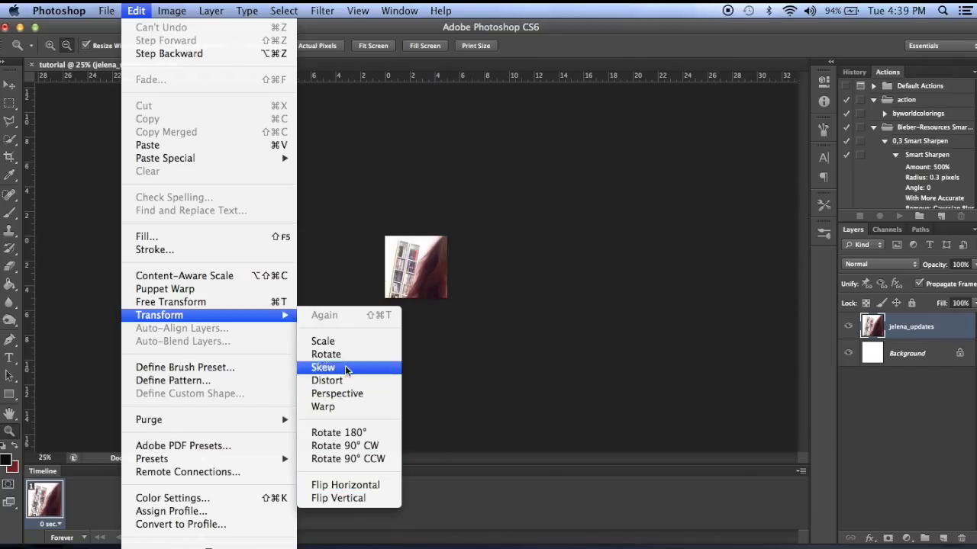
click(340, 341)
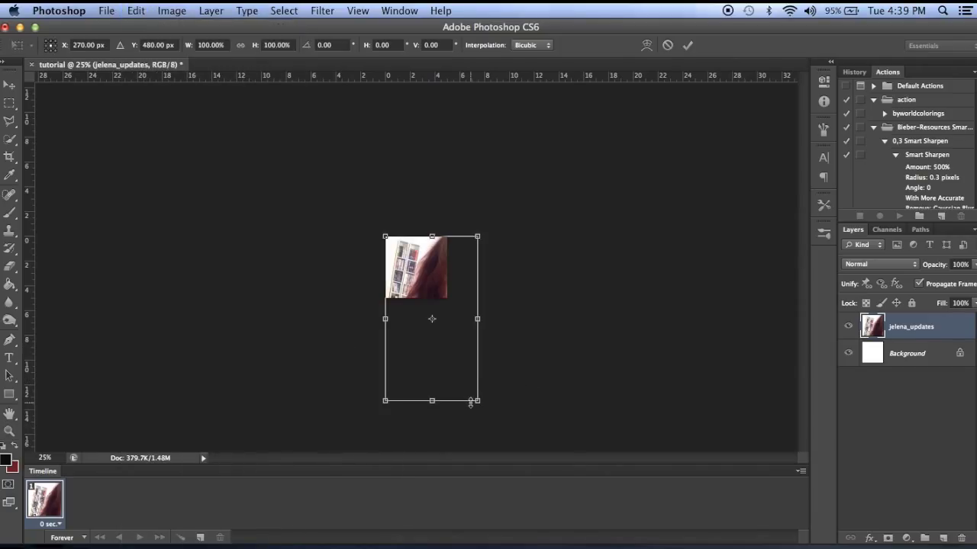
drag(471, 403, 465, 349)
key(super+z)
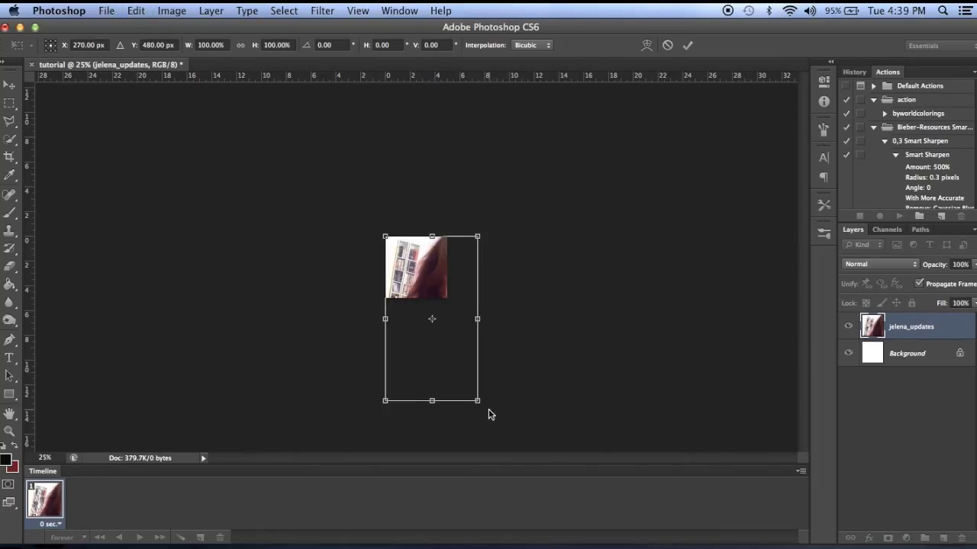
drag(478, 401, 444, 299)
key(Return)
key(z)
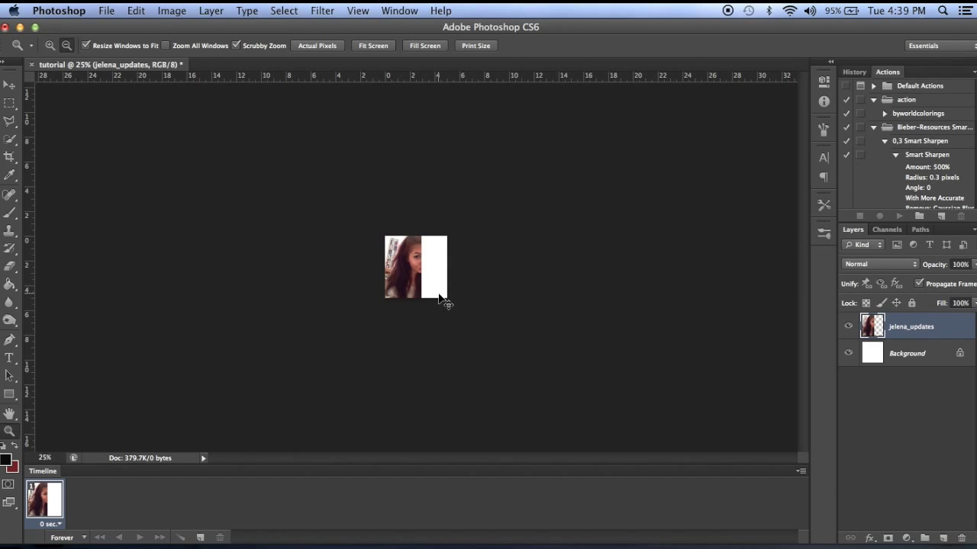
key(super+plus)
key(super+plus)
key(super+plus)
key(super+plus)
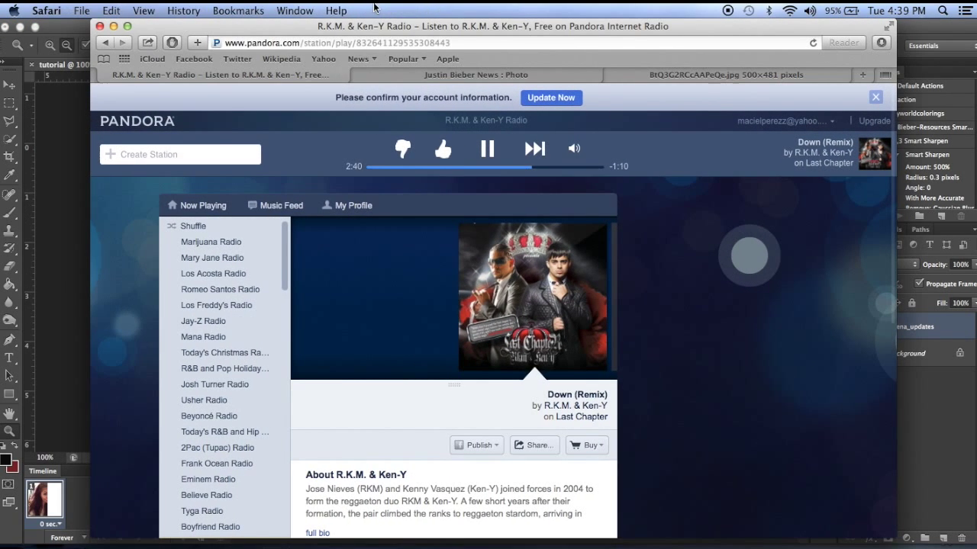
Copy the restaurant photo from the Safari news page and return to Photoshop
click(459, 79)
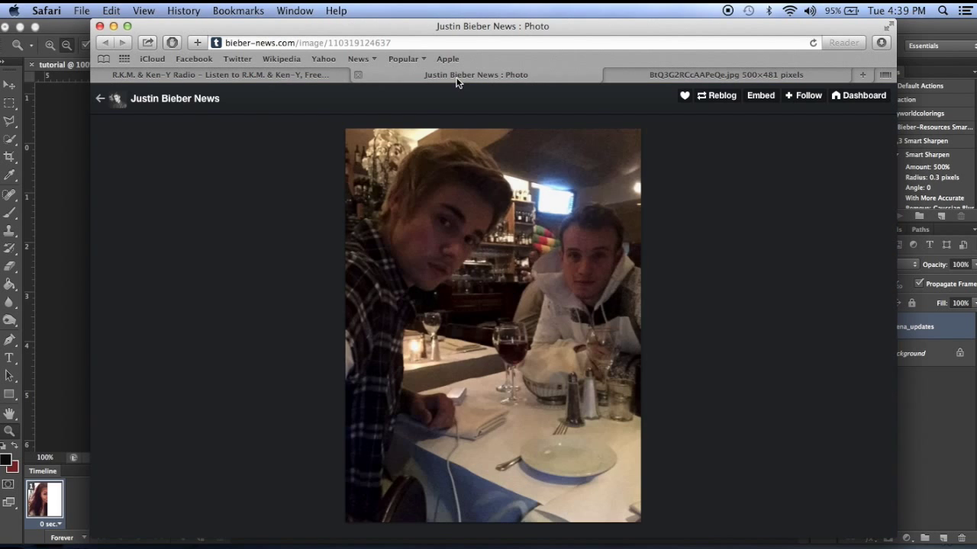
click(470, 233)
right_click(470, 233)
click(532, 336)
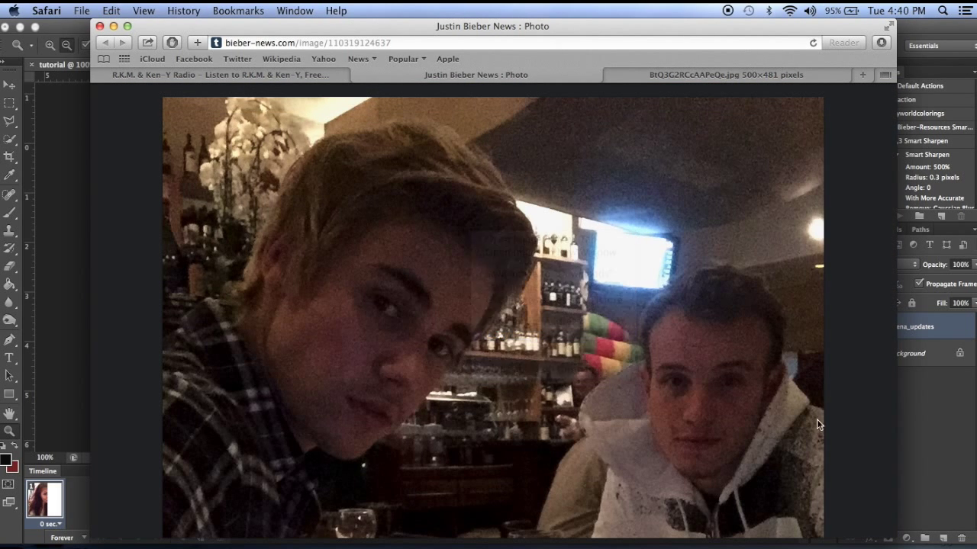
click(912, 454)
Paste the restaurant photo above the Background and scale it to about 44%
click(898, 369)
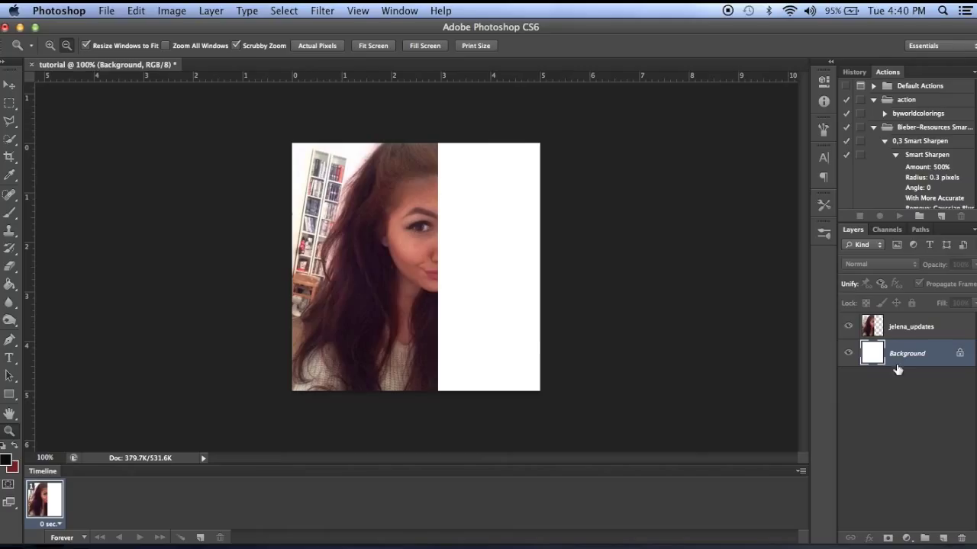
click(137, 10)
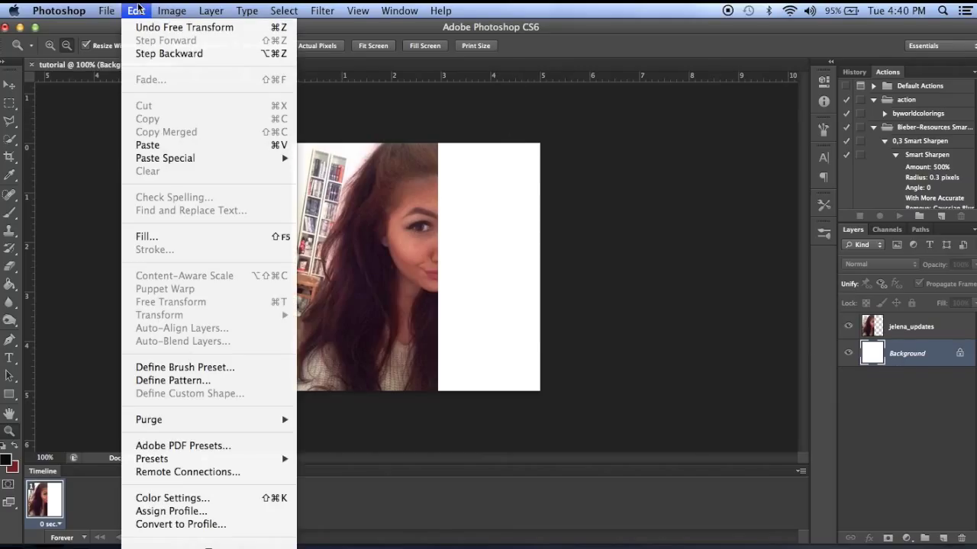
click(169, 145)
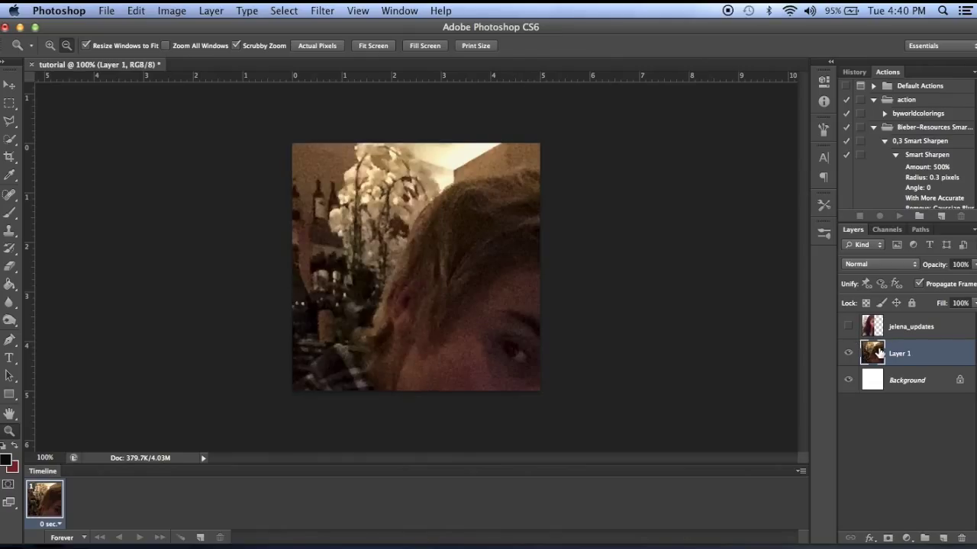
key(super+minus)
key(super+minus)
key(super+minus)
key(super+minus)
key(super+t)
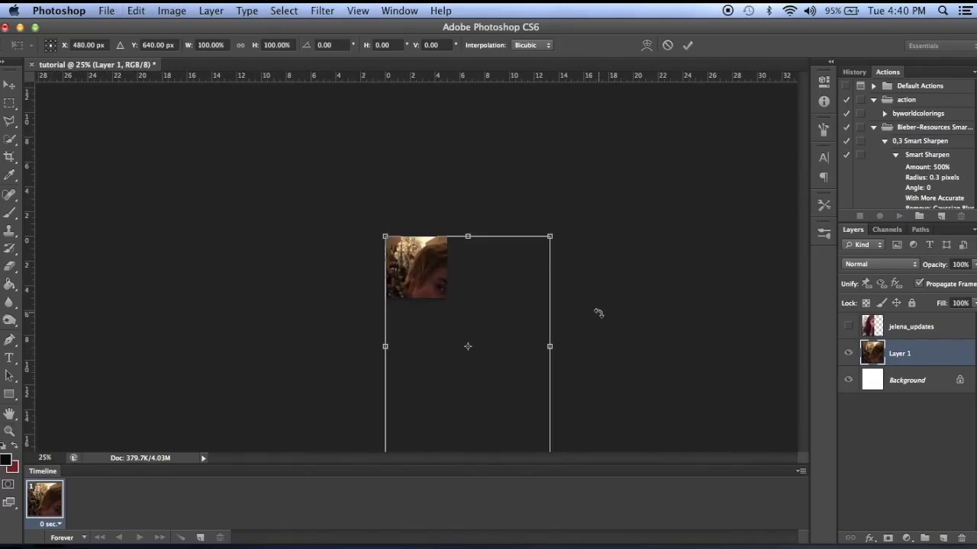
key(super+minus)
drag(507, 395, 458, 308)
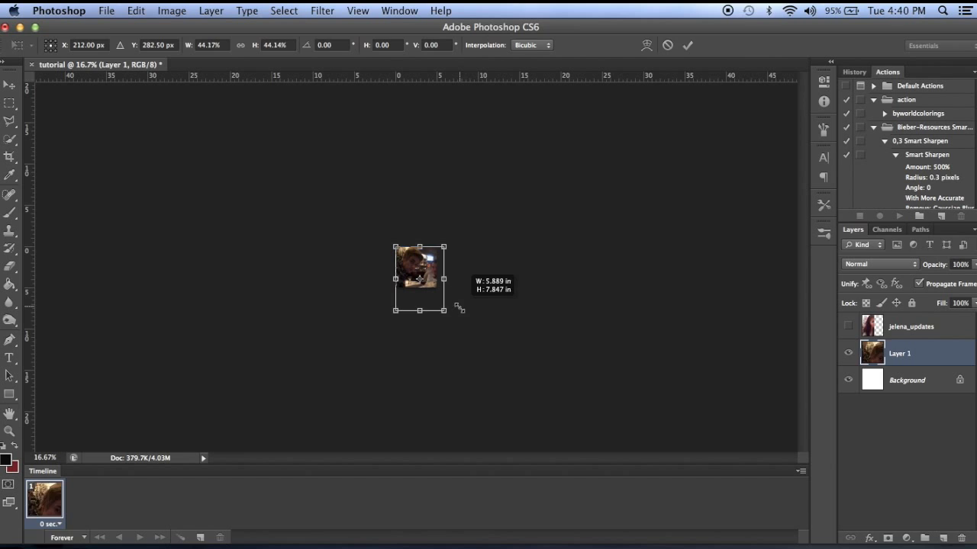
key(Return)
key(super+plus)
key(super+plus)
key(super+plus)
key(super+plus)
key(super+plus)
key(super+plus)
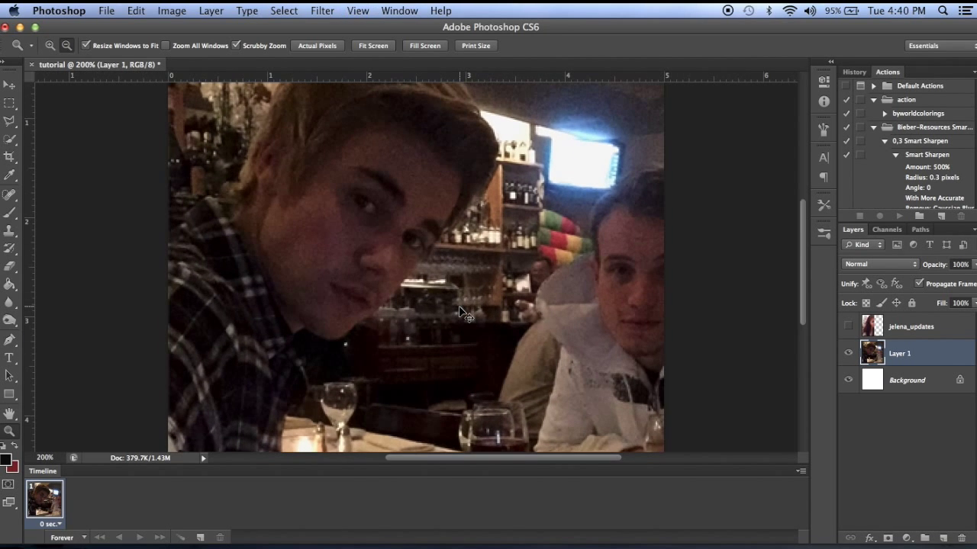
key(super+minus)
Nudge the restaurant photo up, show the selfie layer, and move the selfie to the right half
key(v)
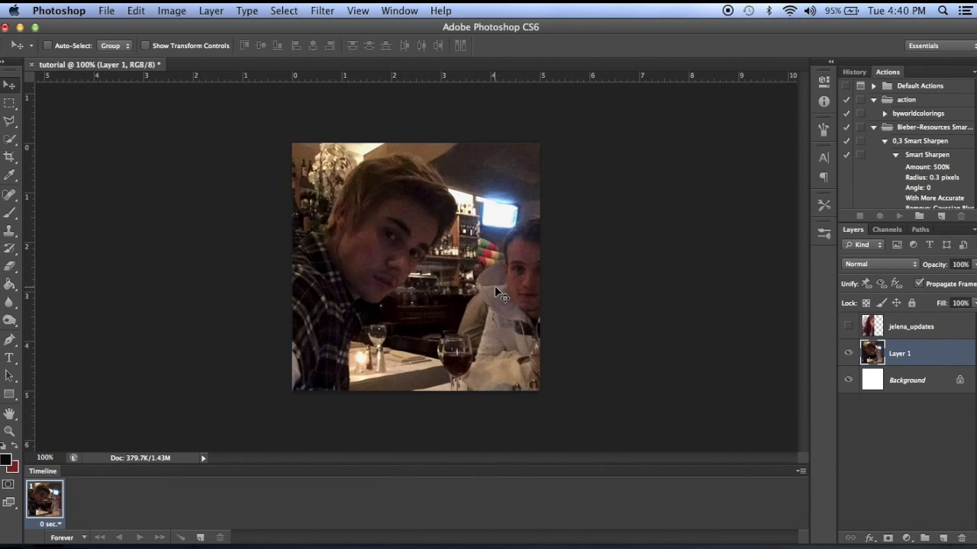
drag(495, 287, 494, 272)
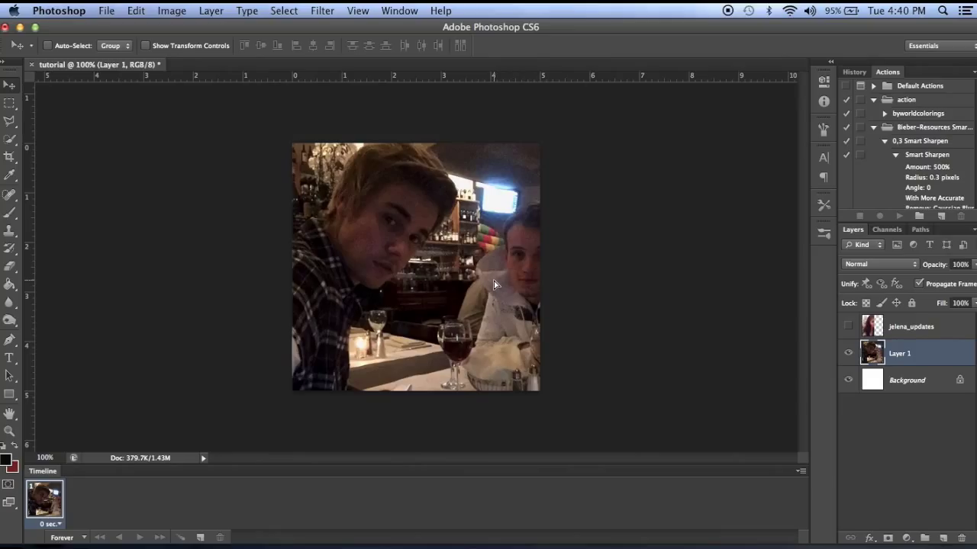
click(848, 327)
drag(371, 221, 455, 227)
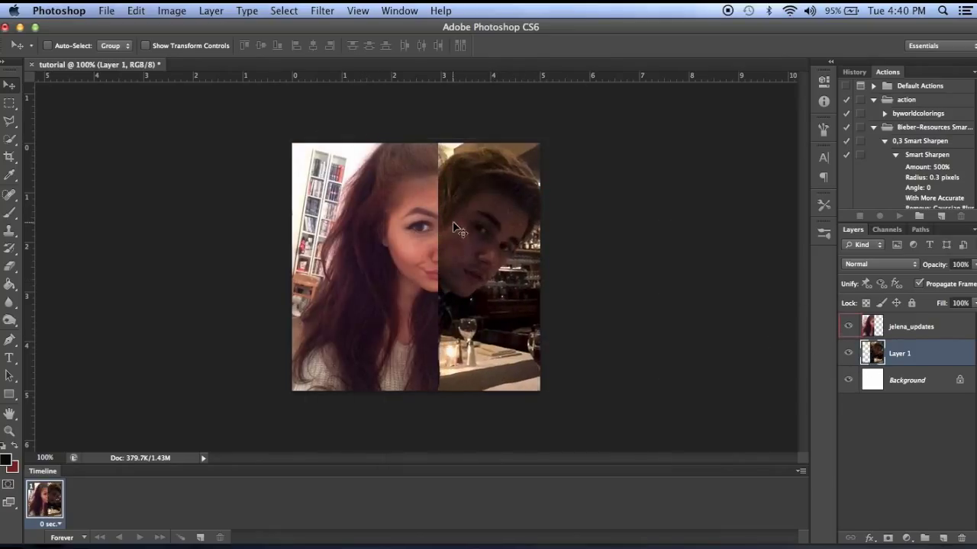
key(super+z)
click(897, 328)
drag(395, 226, 485, 221)
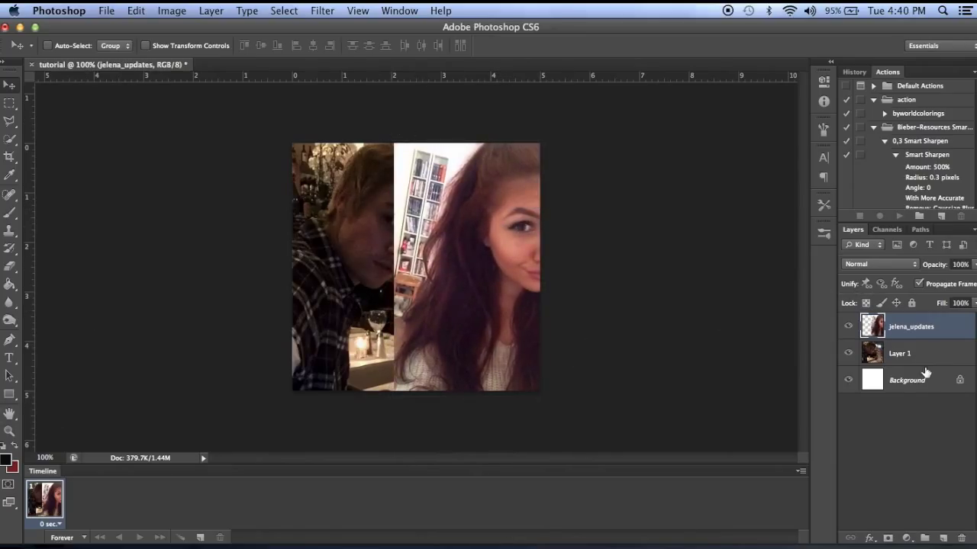
Add a new layer named 'backdrop' above the restaurant photo layer
click(900, 355)
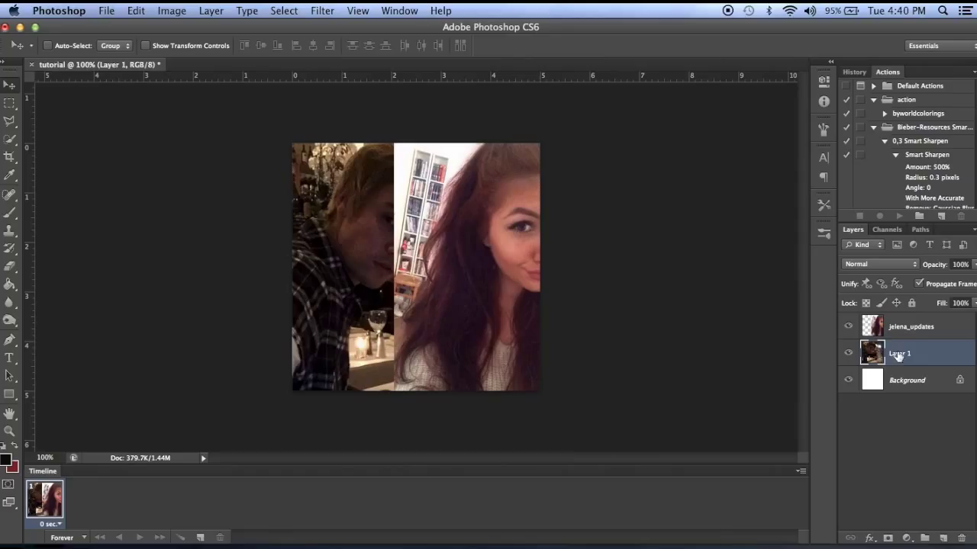
click(944, 540)
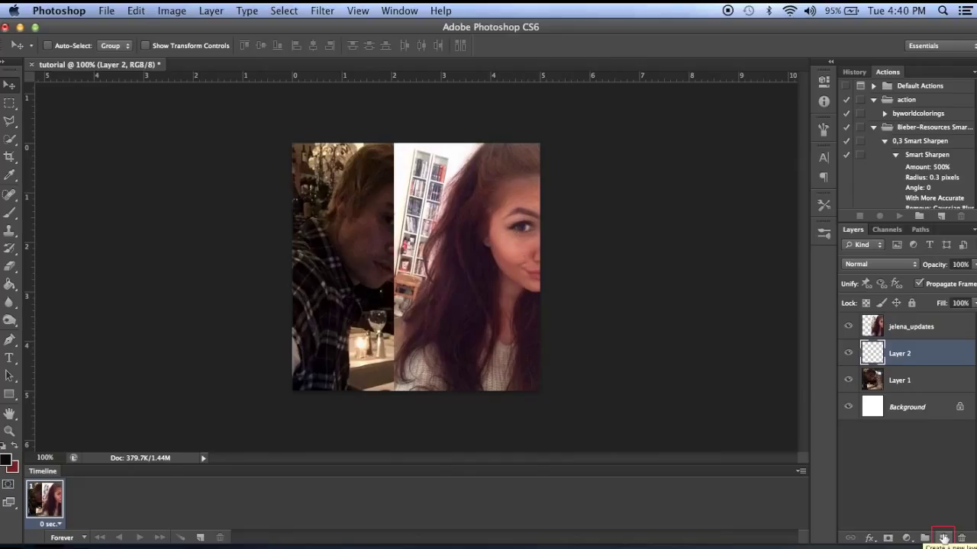
double_click(898, 353)
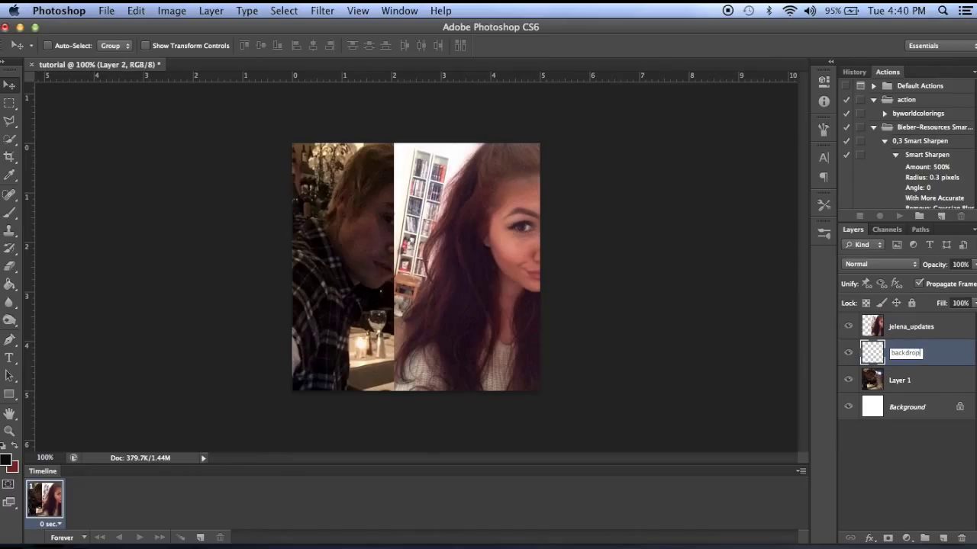
text(backdrop)
key(Return)
Fill the backdrop layer with light blue #4fafdb using the Paint Bucket
click(6, 458)
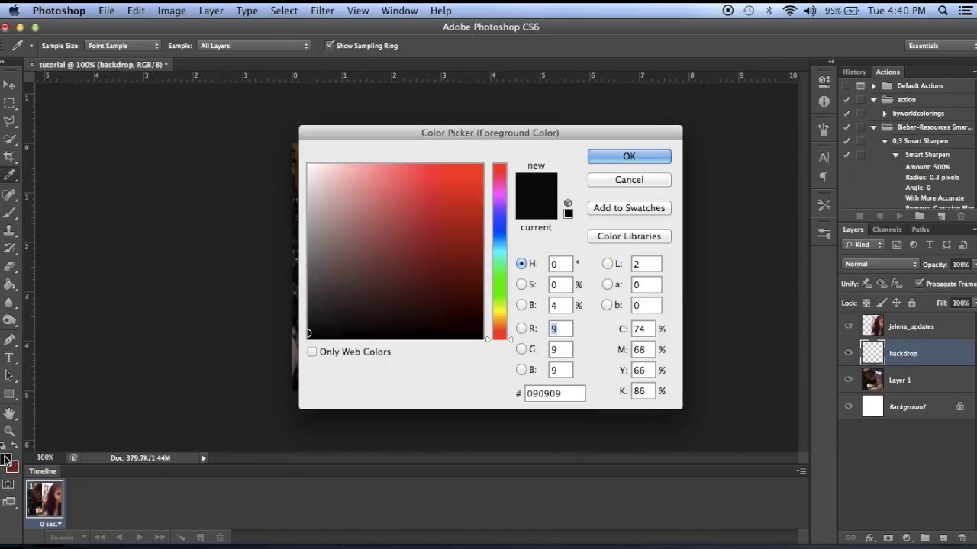
drag(499, 262, 498, 241)
drag(441, 230, 425, 175)
click(618, 157)
key(v)
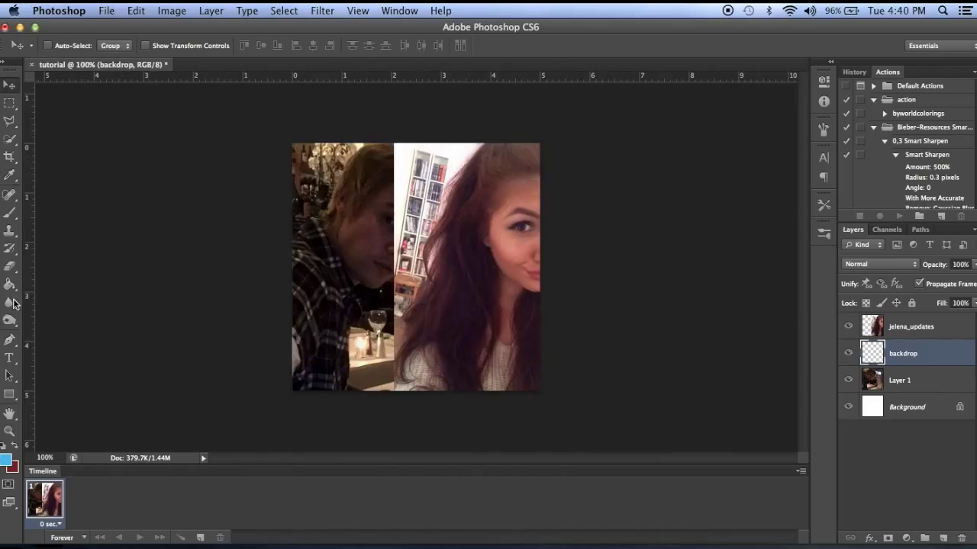
click(9, 284)
click(374, 298)
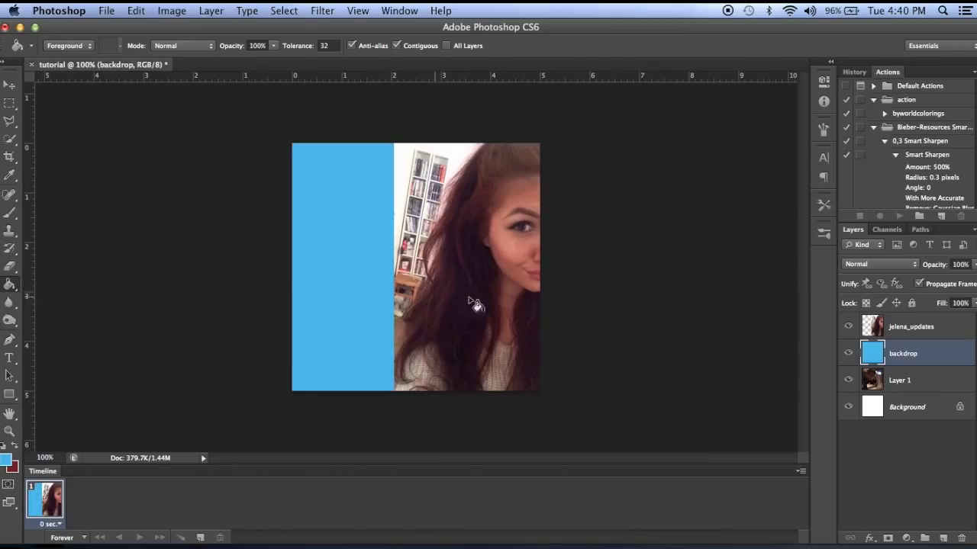
click(929, 328)
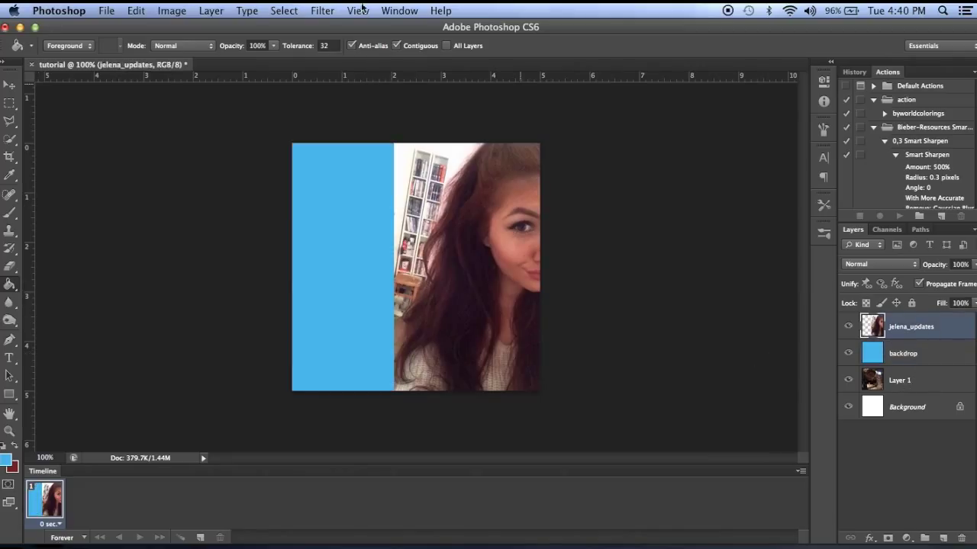
Set up the Eraser with a Hard Round tip and zoom in on the selfie
click(9, 272)
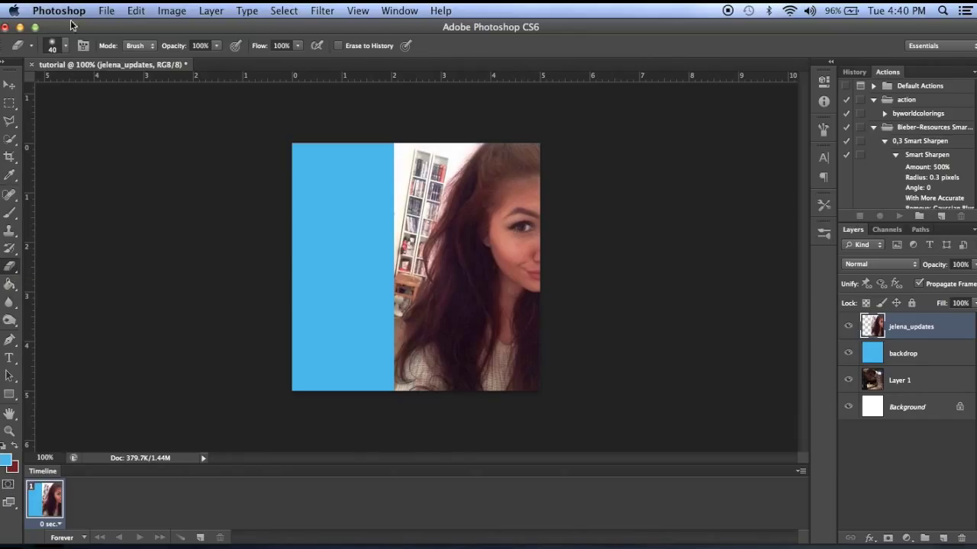
click(61, 47)
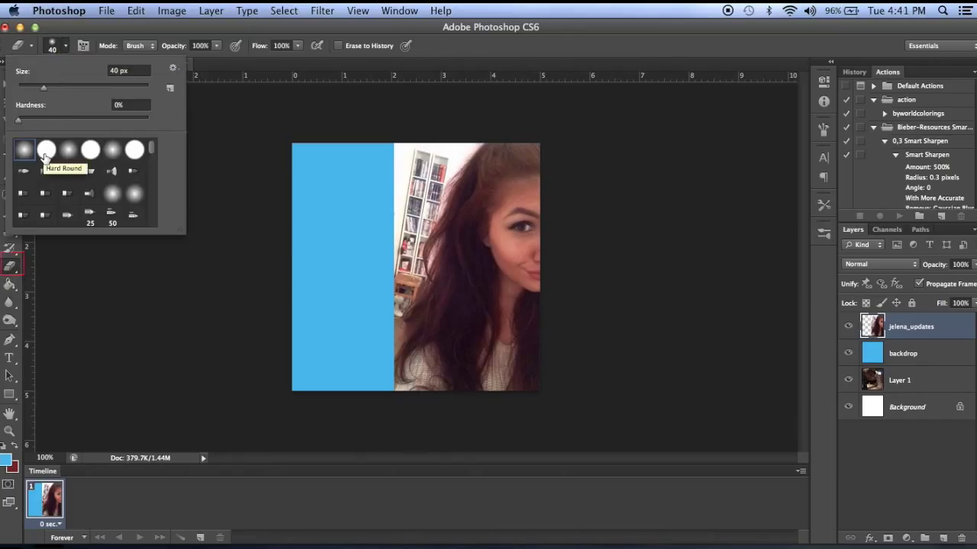
click(45, 151)
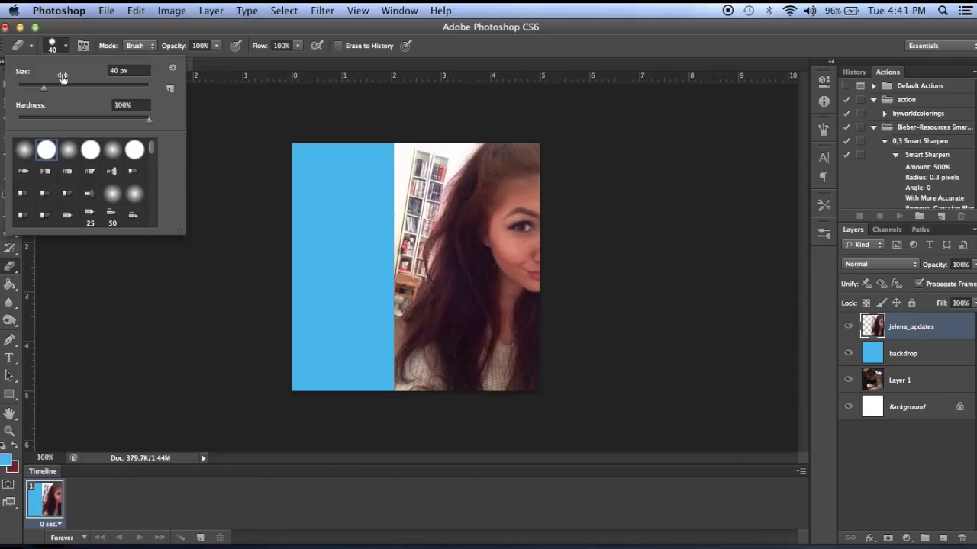
click(68, 46)
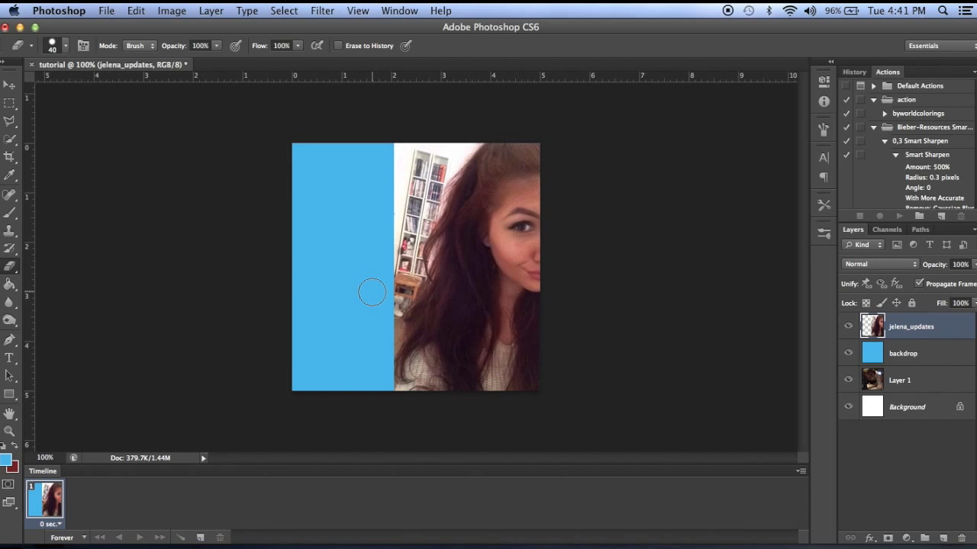
key(super+plus)
key(super+minus)
click(55, 49)
key(Escape)
key(super+plus)
key(super+plus)
key(super+plus)
key(super+plus)
scroll(269, 227, up, 5)
scroll(269, 227, right, 5)
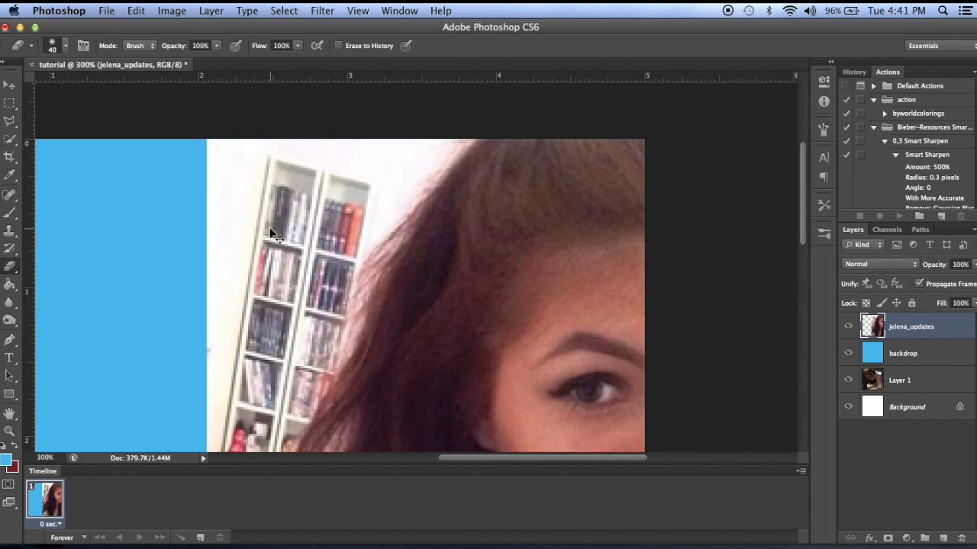
Erase the bookshelf along the top and side of the hair at 30 and 25 px sizes
key(bracketleft)
key(bracketleft)
key(bracketleft)
mouse_move(489, 98)
mouse_down()
mouse_move(469, 133)
mouse_move(412, 162)
mouse_up()
key(bracketright)
key(bracketright)
mouse_move(359, 114)
mouse_down()
mouse_move(404, 157)
mouse_move(298, 329)
mouse_move(289, 442)
mouse_up()
scroll(324, 244, down, 5)
mouse_move(325, 244)
mouse_down()
mouse_move(311, 203)
mouse_move(263, 273)
mouse_move(318, 184)
mouse_move(255, 382)
mouse_up()
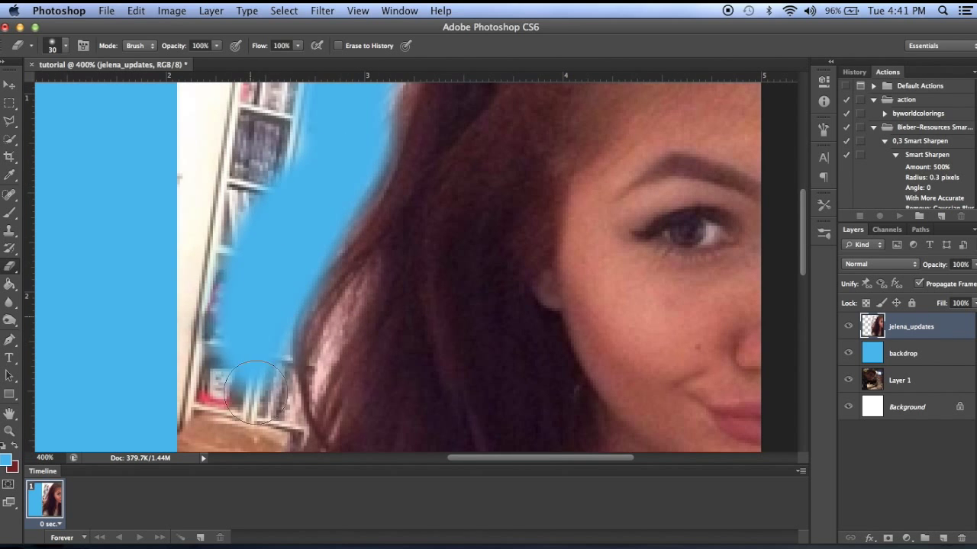
scroll(250, 293, down, 5)
scroll(251, 293, down, 5)
key(bracketleft)
mouse_move(258, 192)
mouse_down()
mouse_move(310, 201)
mouse_move(275, 228)
mouse_move(255, 283)
mouse_move(280, 207)
mouse_move(241, 238)
mouse_move(280, 284)
mouse_move(269, 358)
mouse_up()
Refine edges with 20 px and 3 px erasers, then erase the remaining white bookshelf strip
scroll(258, 257, left, 2)
key(super+minus)
key(bracketright)
key(bracketright)
key(bracketleft)
key(bracketleft)
key(bracketleft)
scroll(266, 355, down, 3)
mouse_move(283, 240)
mouse_down()
mouse_move(256, 328)
mouse_move(267, 344)
mouse_move(259, 283)
mouse_move(263, 314)
mouse_up()
key(bracketleft)
key(bracketleft)
key(bracketleft)
key(bracketleft)
key(bracketleft)
key(bracketleft)
key(bracketleft)
key(bracketleft)
scroll(264, 314, up, 2)
scroll(257, 327, down, 3)
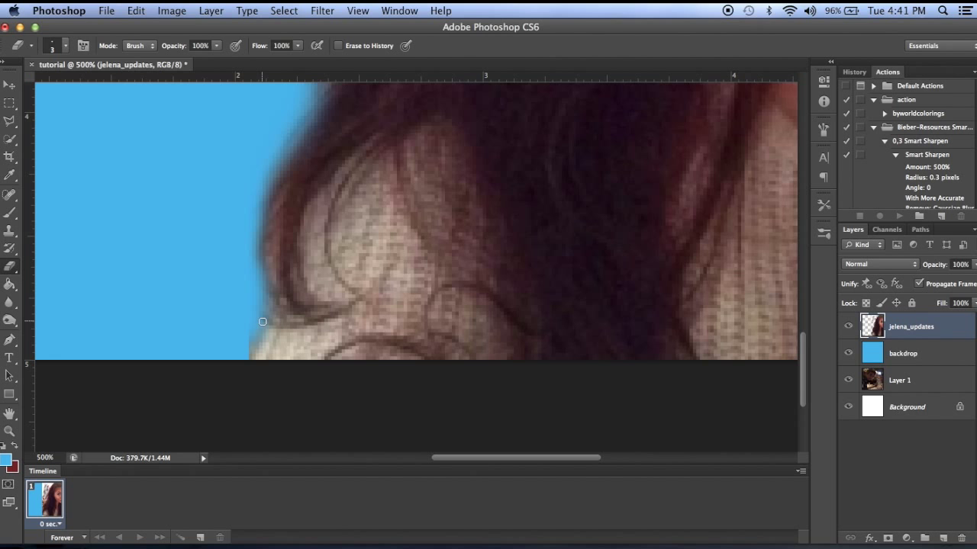
key(super+minus)
key(super+minus)
key(super+minus)
key(super+minus)
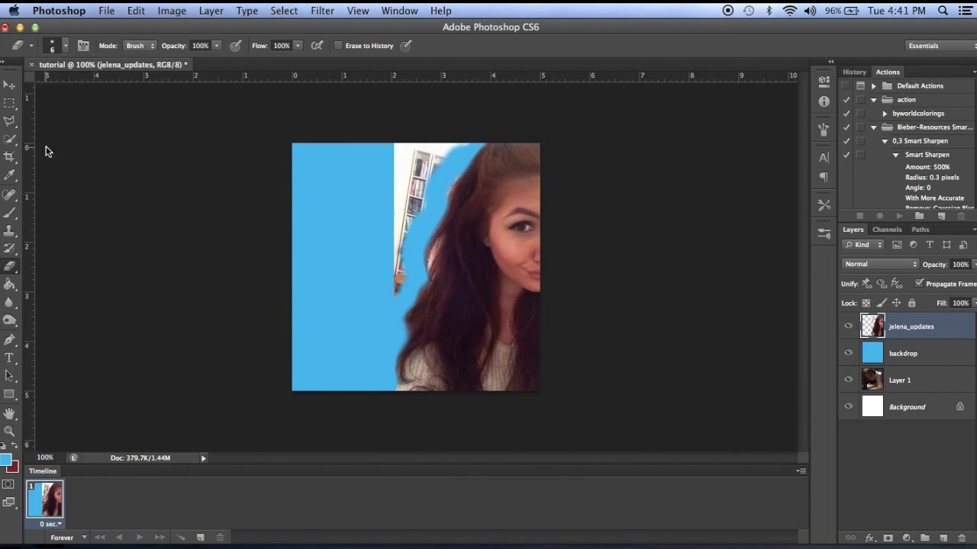
mouse_move(461, 154)
mouse_down()
mouse_move(424, 165)
mouse_move(410, 148)
mouse_move(396, 185)
mouse_move(400, 282)
mouse_up()
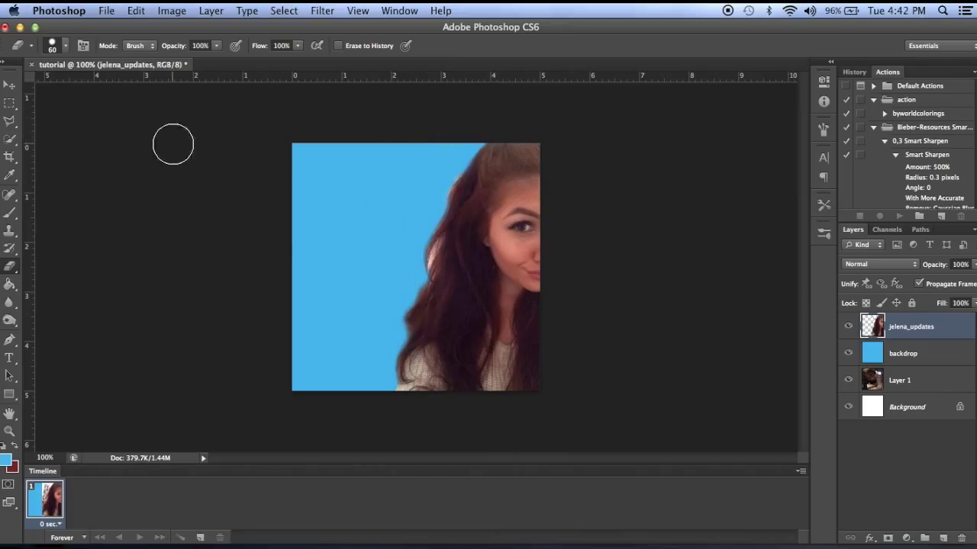
Hide the blue backdrop layer so the restaurant shows behind the selfie
key(v)
click(10, 267)
click(11, 85)
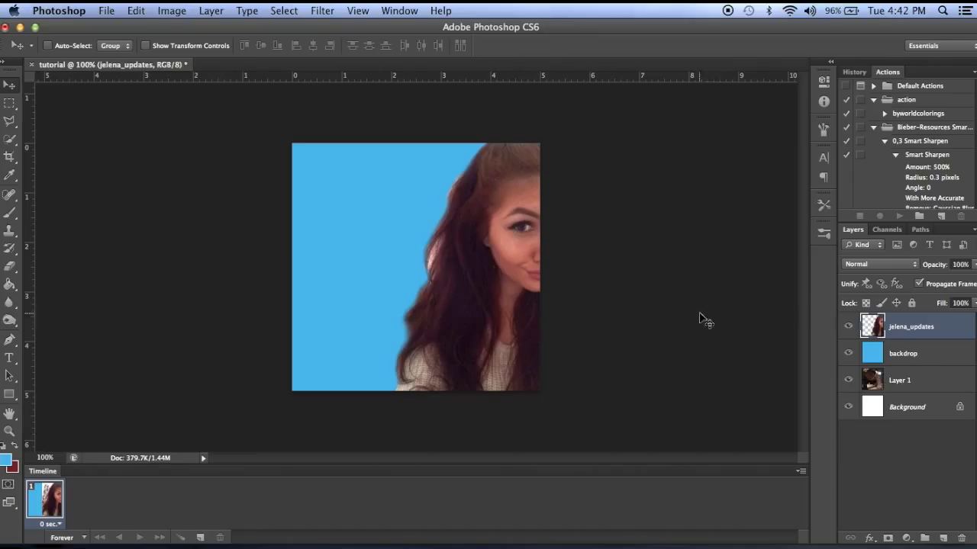
click(849, 353)
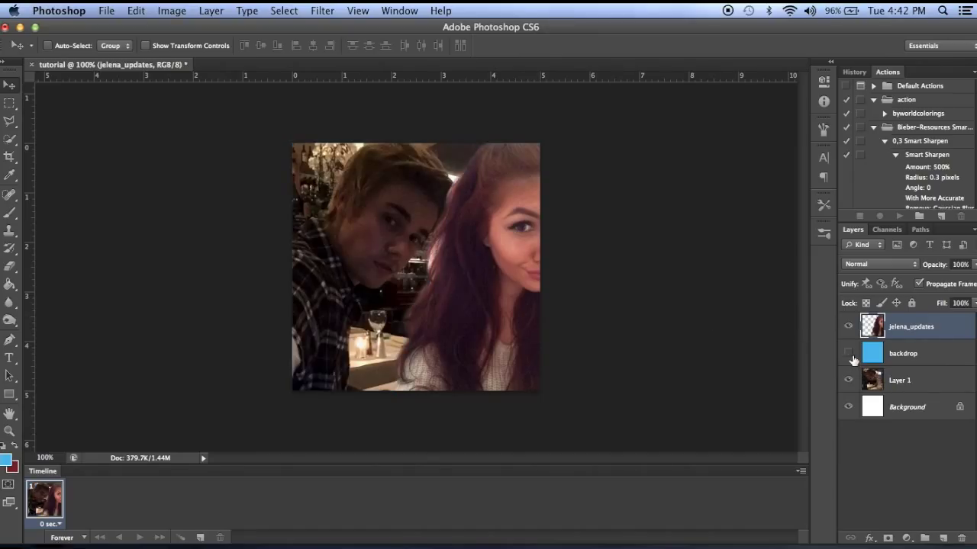
key(XF86AudioRaiseVolume)
key(XF86AudioLowerVolume)
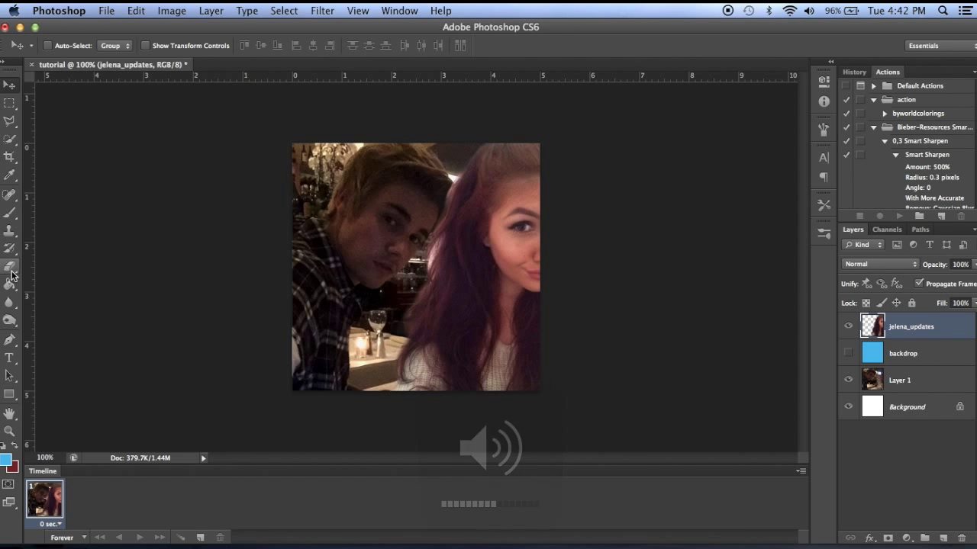
Erase a small spot at the hair edge with a 10 px eraser
key(e)
key(super+equal)
key(super+equal)
key(super+equal)
key(bracketleft)
key(bracketleft)
key(bracketleft)
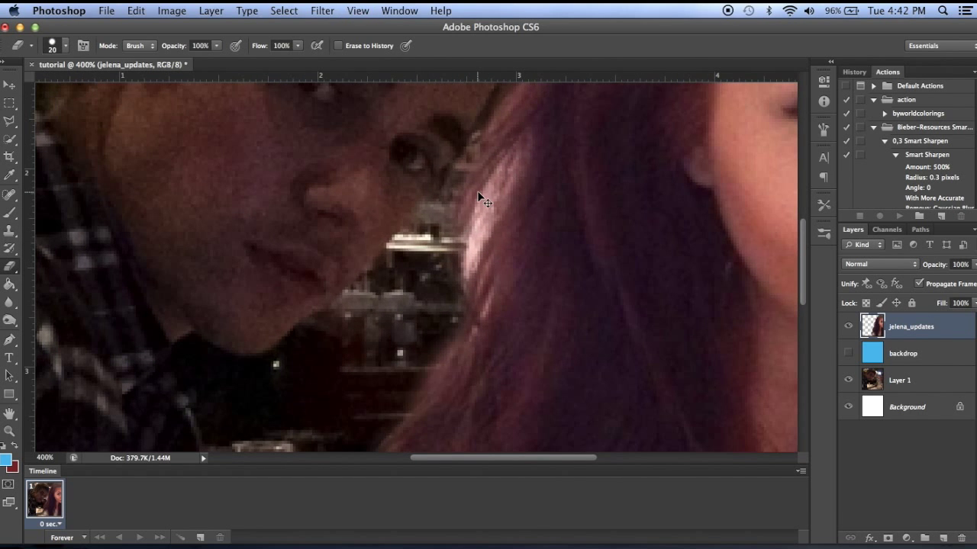
key(super+minus)
key(super+minus)
key(bracketleft)
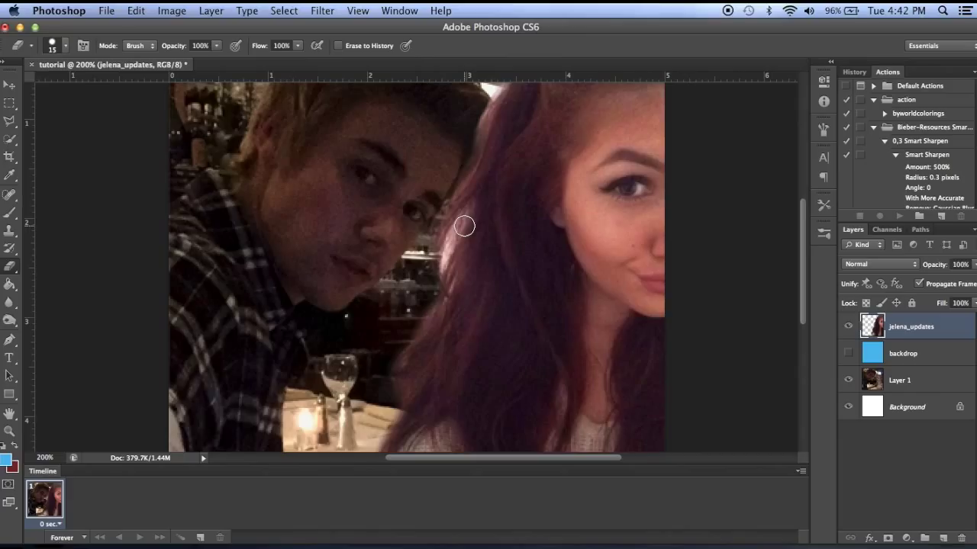
click(469, 207)
click(65, 45)
key(Return)
Blend the hair edge into the restaurant lights using 25, 10 and 20 px erasers
scroll(451, 245, down, 3)
scroll(488, 135, up, 3)
key(bracketright)
key(bracketright)
key(bracketright)
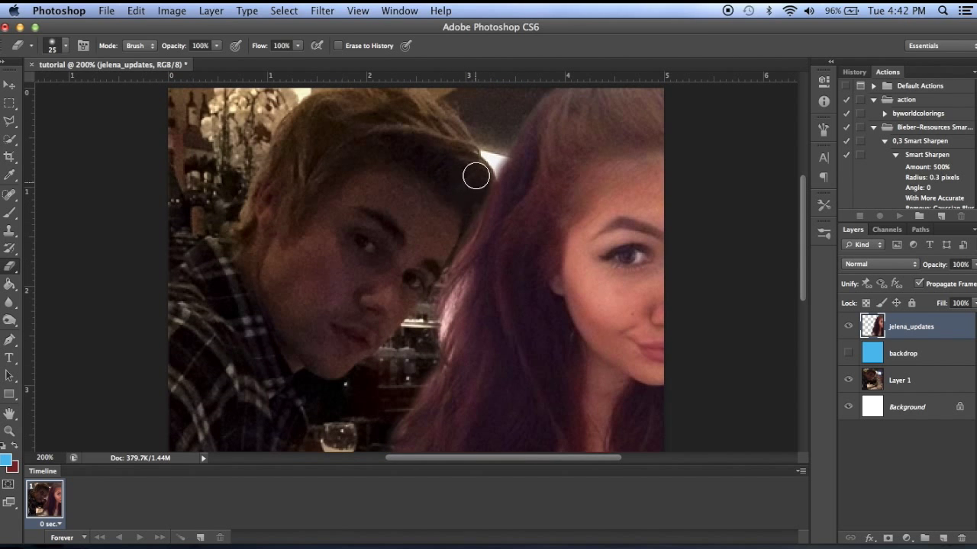
mouse_move(476, 177)
mouse_down()
mouse_move(463, 233)
mouse_move(426, 290)
mouse_move(457, 248)
mouse_move(451, 303)
mouse_up()
scroll(451, 303, down, 3)
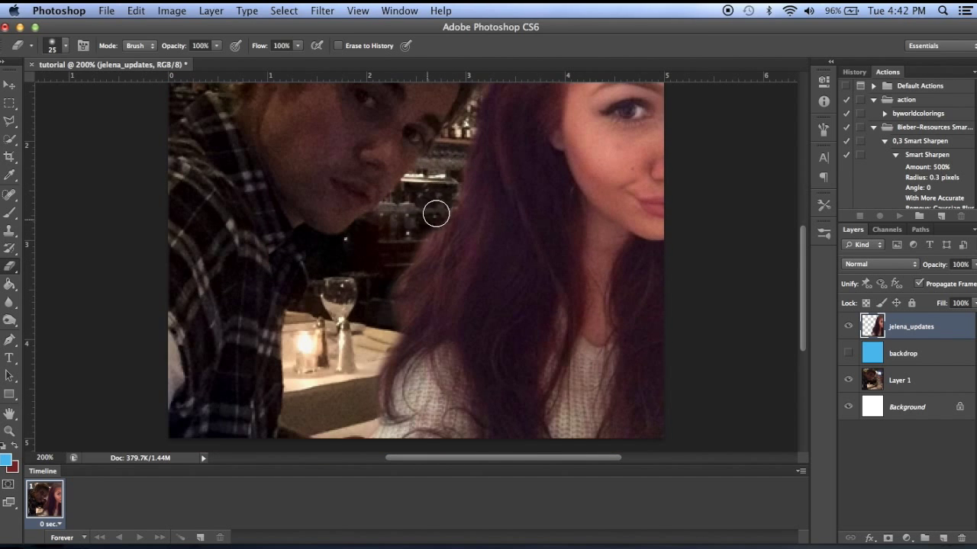
drag(436, 214, 390, 321)
key(bracketleft)
key(bracketleft)
key(bracketleft)
drag(399, 277, 470, 154)
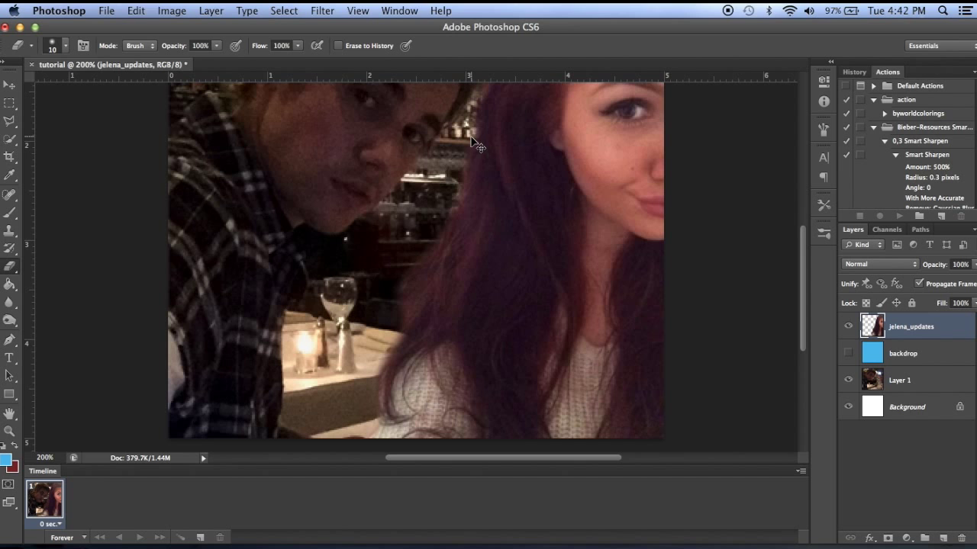
key(bracketright)
key(super+minus)
key(super+minus)
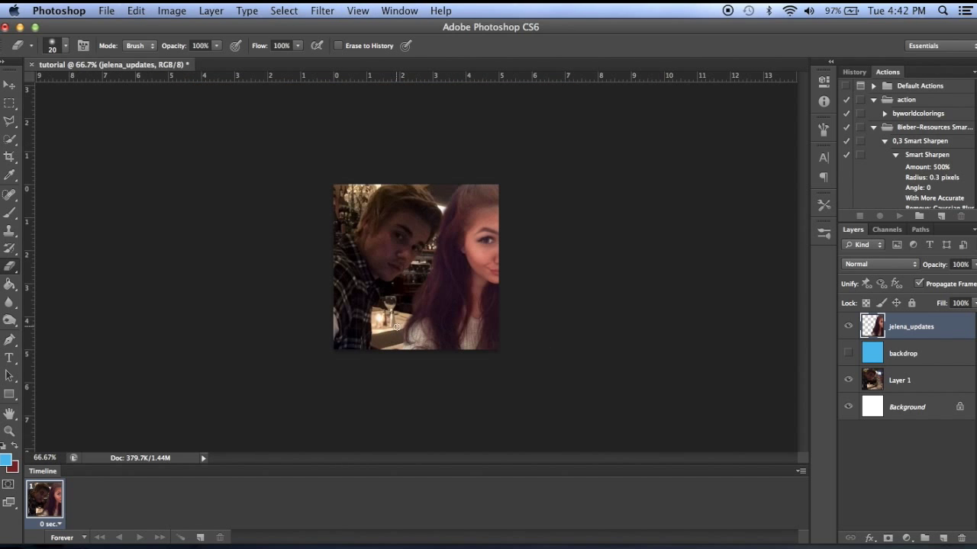
Scale the restaurant photo layer from its corner with Free Transform and apply it
click(10, 82)
click(941, 378)
key(super+t)
drag(531, 436, 516, 418)
drag(547, 307, 546, 286)
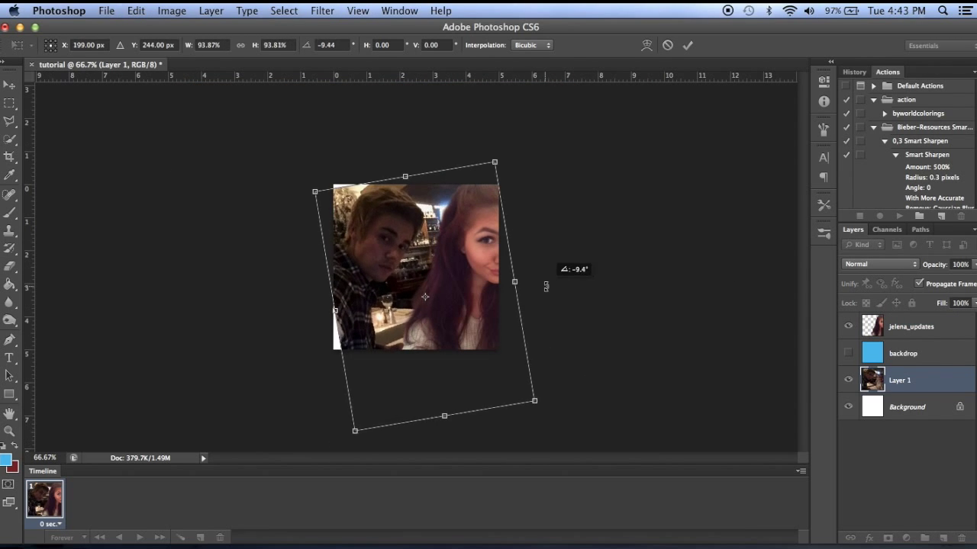
key(super+plus)
key(super+z)
key(super+minus)
key(Return)
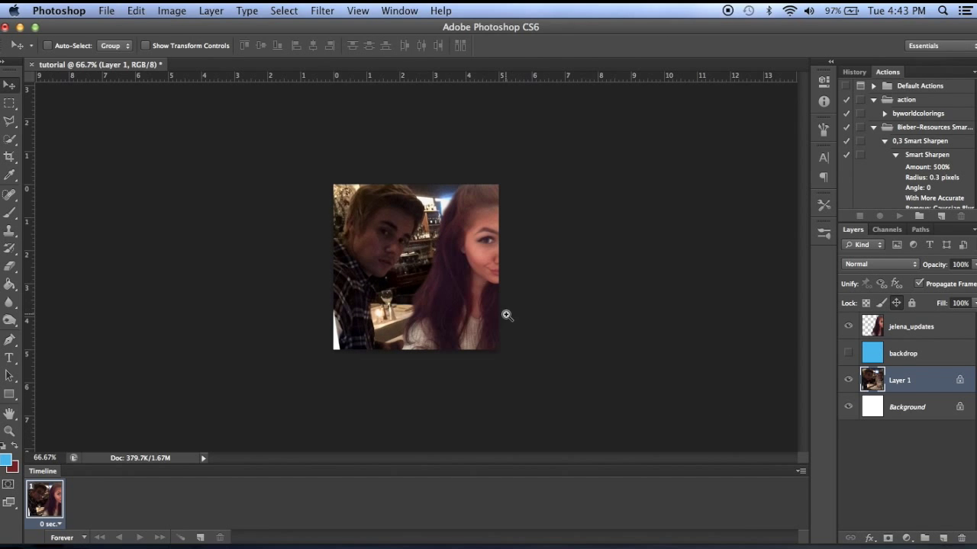
Enlarge the selfie layer to about 106% and scale Layer 1 to fit the canvas
click(888, 328)
key(super+t)
drag(400, 358, 383, 368)
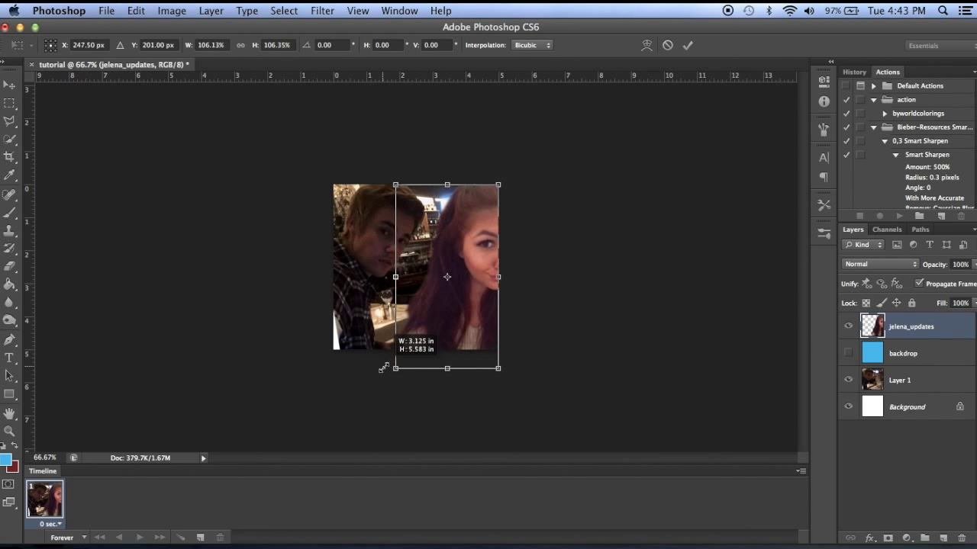
key(Return)
key(super+plus)
click(901, 380)
key(super+t)
key(super+minus)
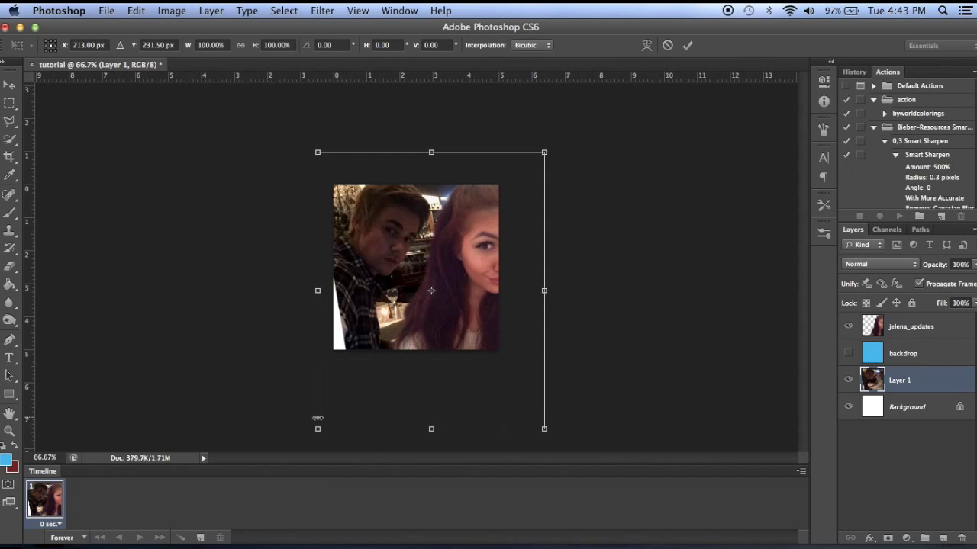
drag(317, 418, 316, 416)
key(Return)
key(super+plus)
Duplicate Layer 1 as Layer 1 copy and shift Layer 1 slightly left
right_click(901, 380)
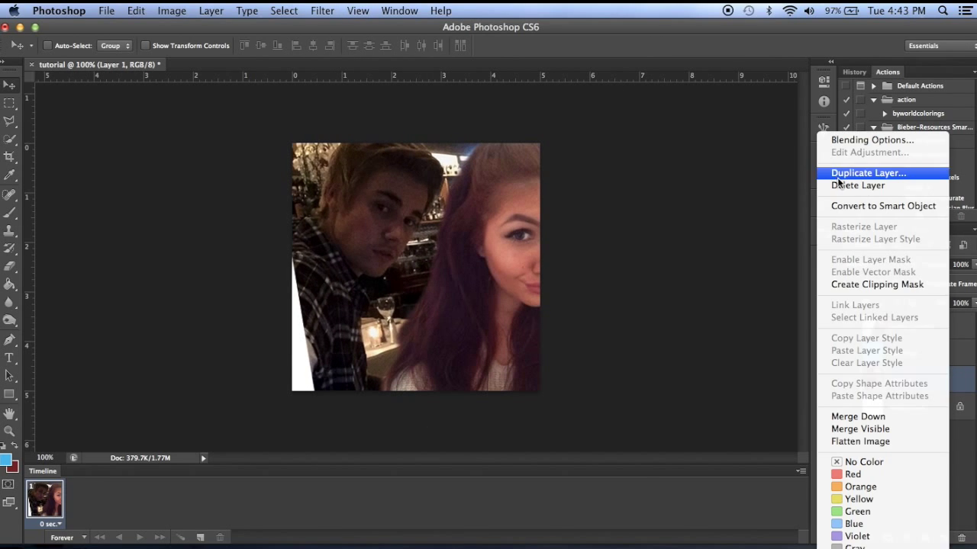
click(837, 174)
key(Return)
click(900, 406)
drag(454, 313, 431, 309)
Delete the white Background layer by dragging it to the trash
click(908, 380)
click(10, 267)
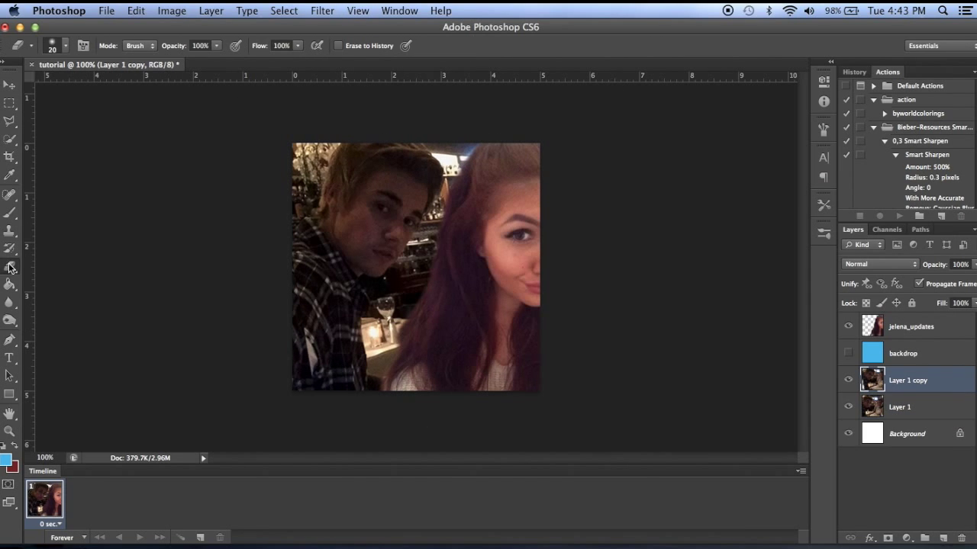
key(bracketright)
key(bracketright)
key(bracketright)
key(bracketright)
key(bracketright)
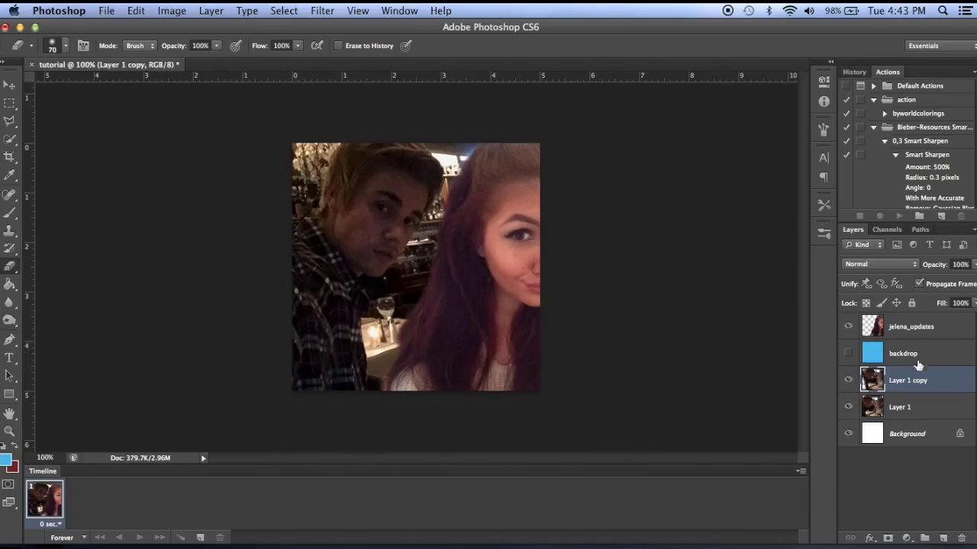
drag(908, 433, 961, 537)
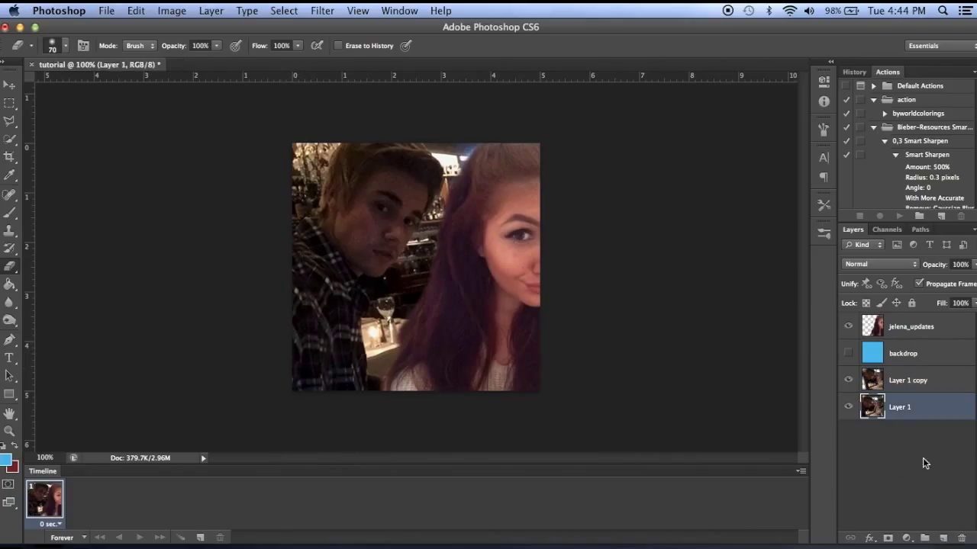
click(897, 335)
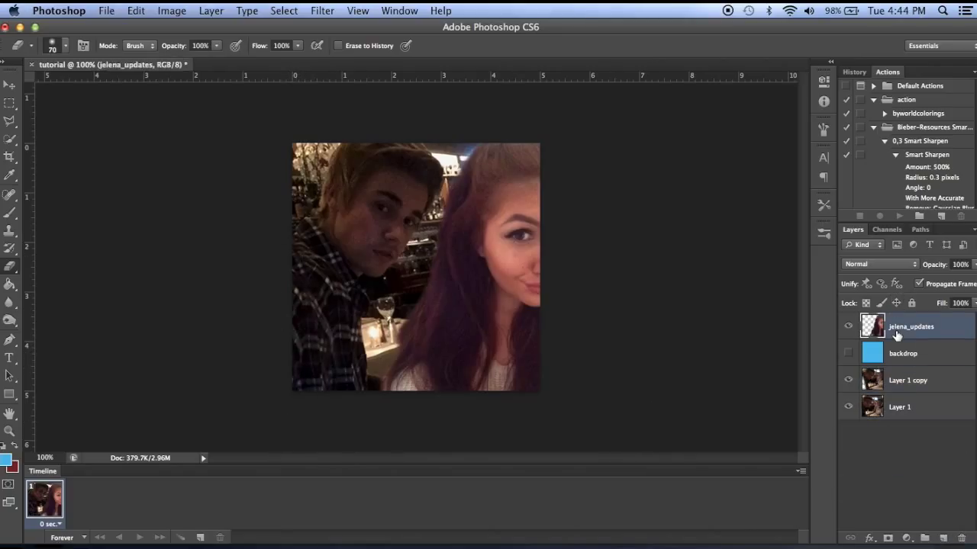
Set Brightness/Contrast on jelena_updates to brightness -71 and contrast 17
click(181, 9)
mouse_move(221, 51)
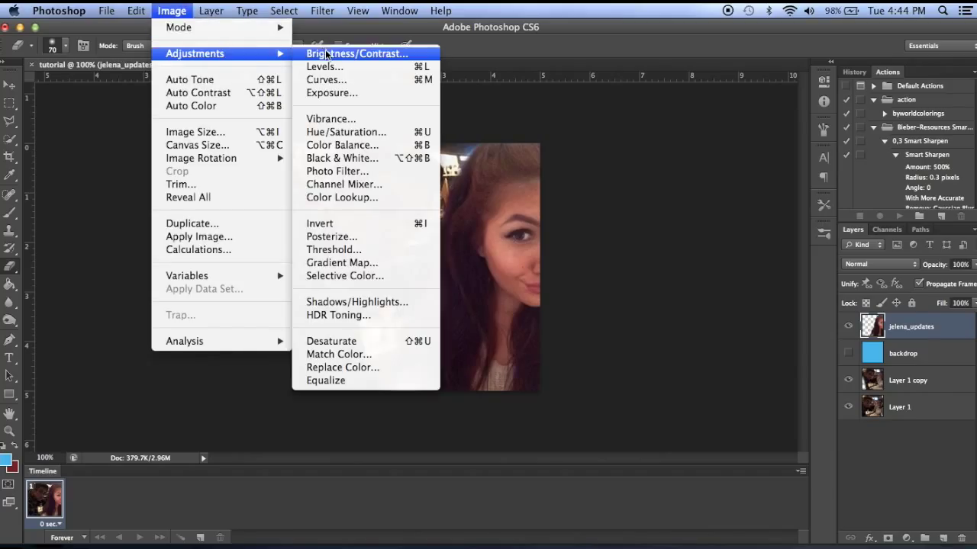
click(326, 54)
drag(327, 441, 294, 441)
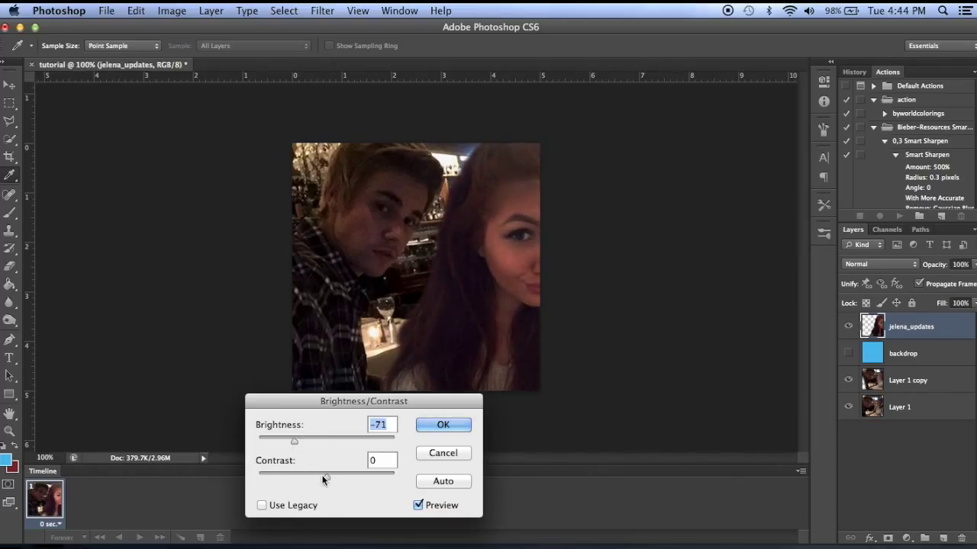
drag(321, 474, 338, 474)
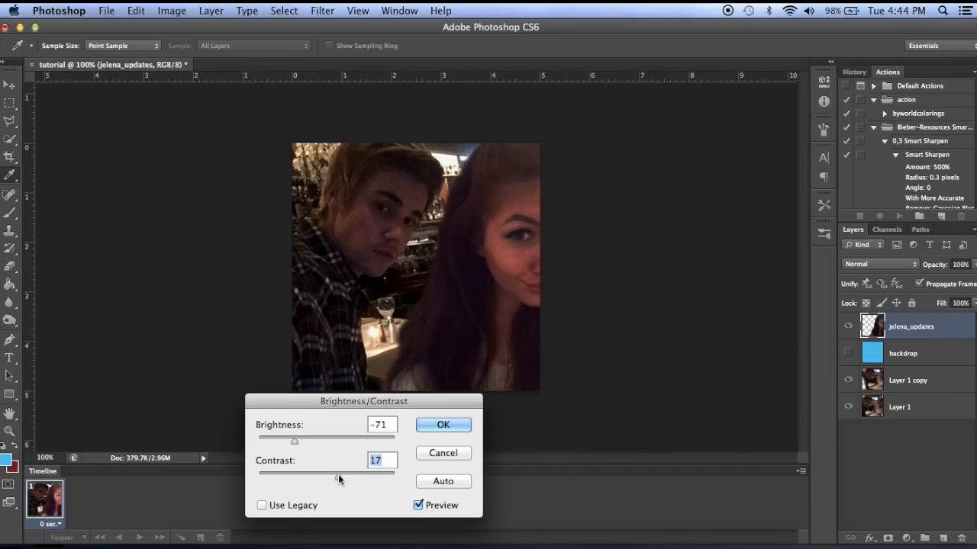
key(e)
click(442, 425)
Apply a light Uniform Add Noise filter of about 7% to jelena_updates
click(326, 10)
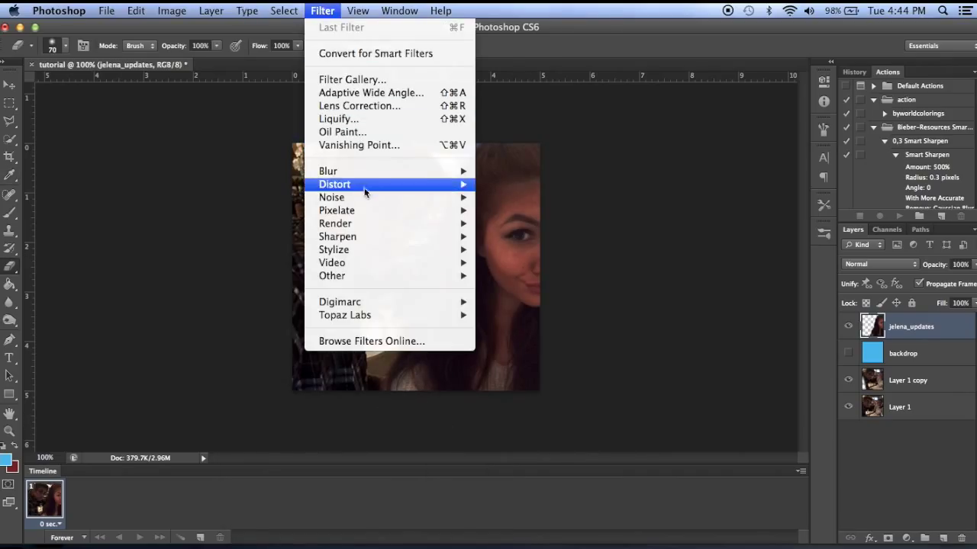
mouse_move(426, 197)
click(515, 197)
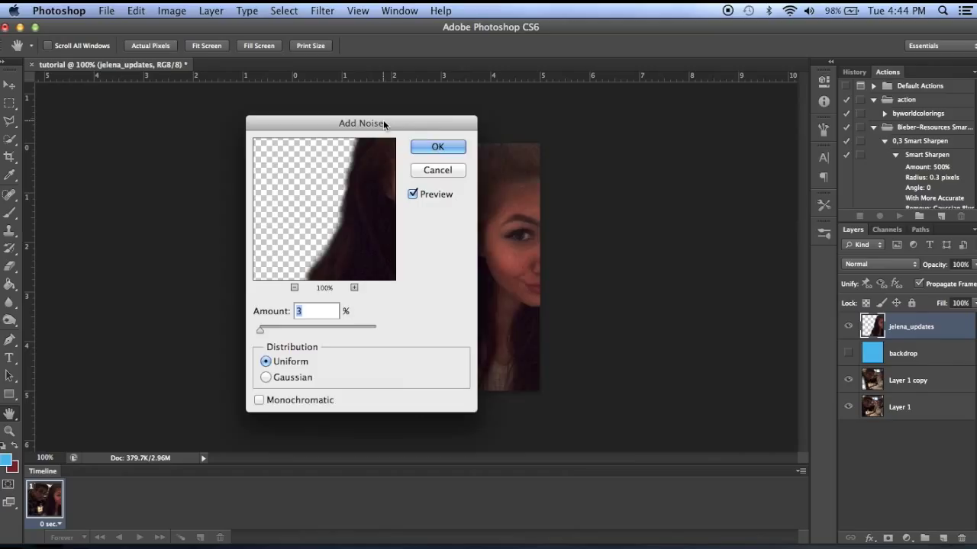
drag(383, 120, 796, 88)
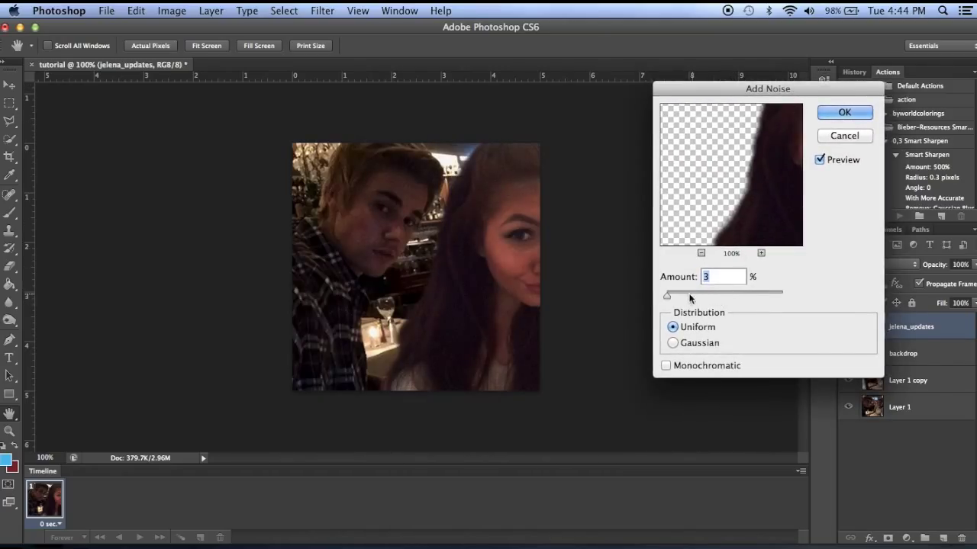
drag(668, 296, 669, 300)
click(843, 115)
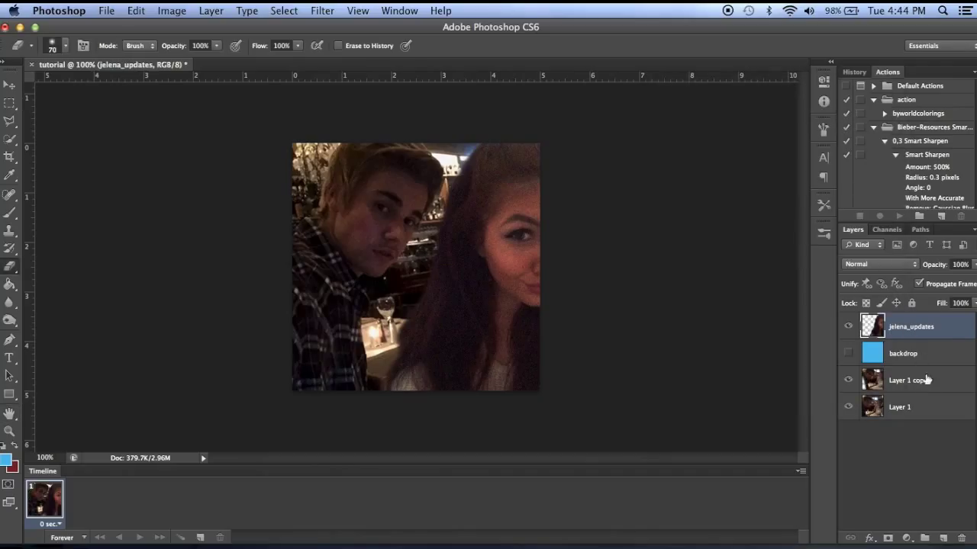
Add a new layer filled with solid black and set its blend mode to Color
click(943, 538)
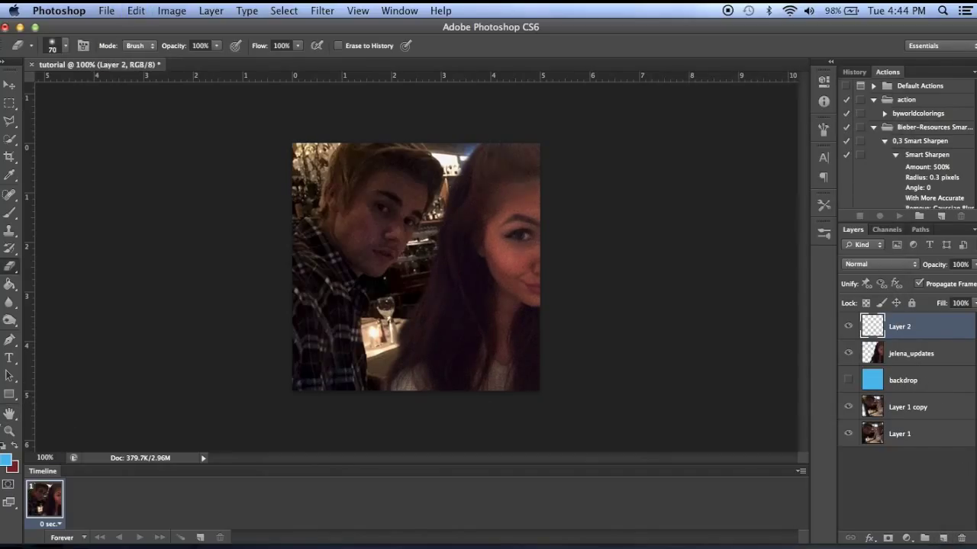
click(4, 446)
click(14, 289)
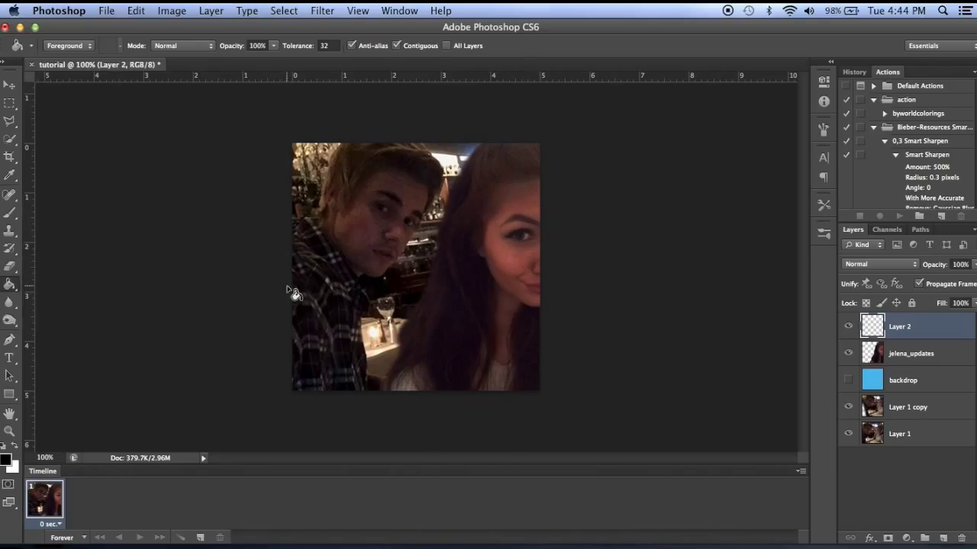
click(386, 295)
click(866, 267)
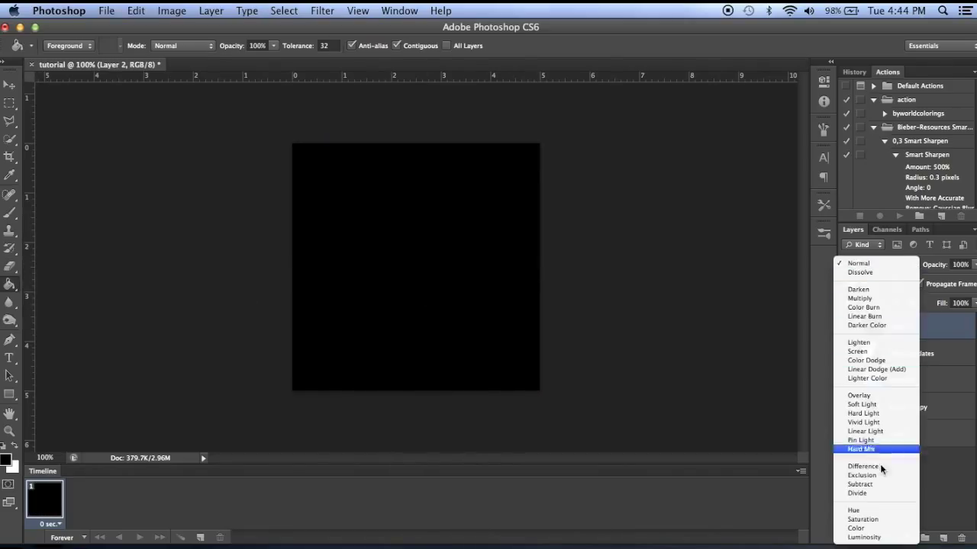
click(870, 529)
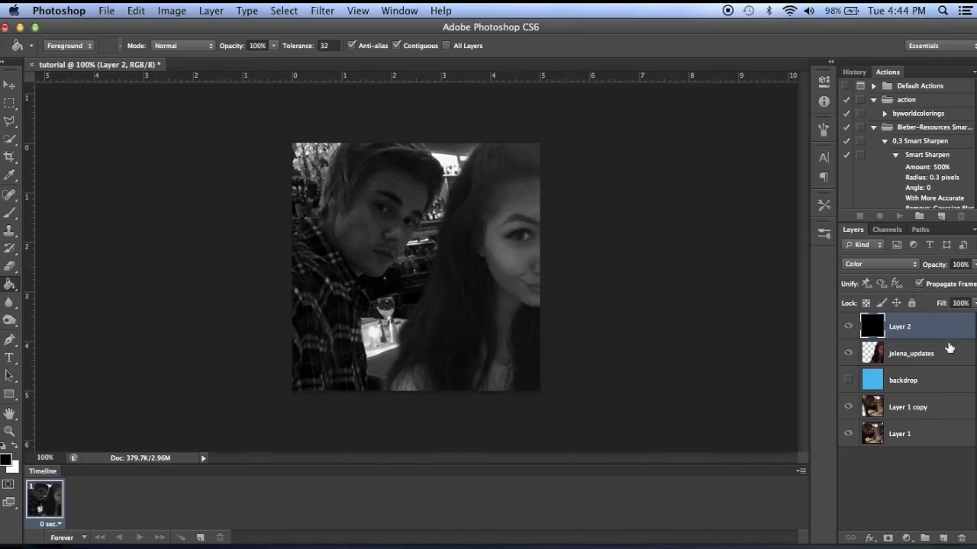
Open Add Noise on jelena_updates and try several noise amounts
click(917, 363)
click(137, 10)
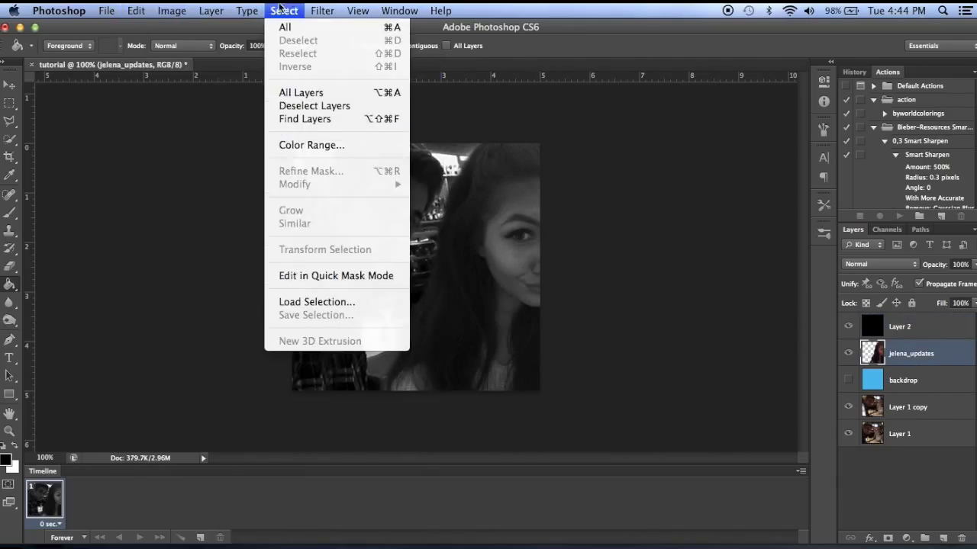
mouse_move(323, 13)
mouse_move(458, 198)
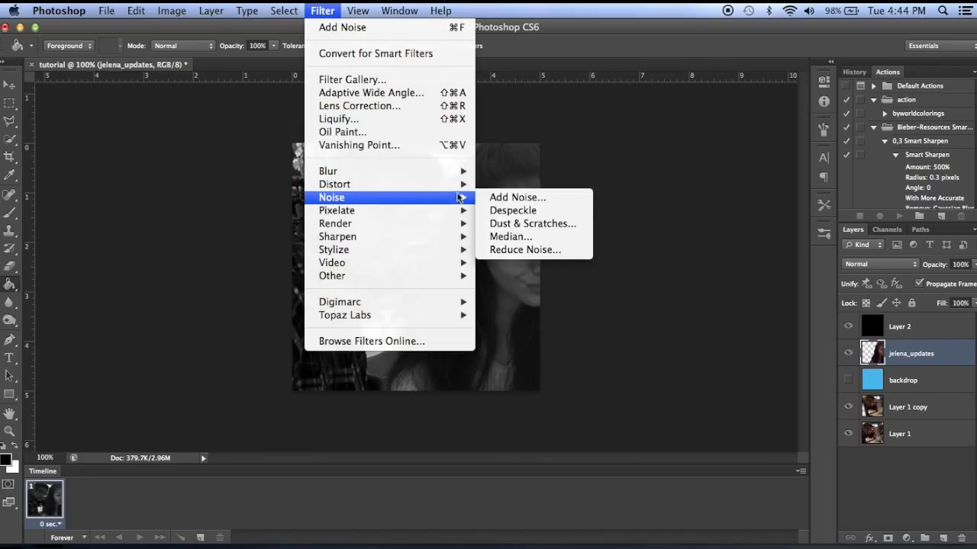
click(512, 199)
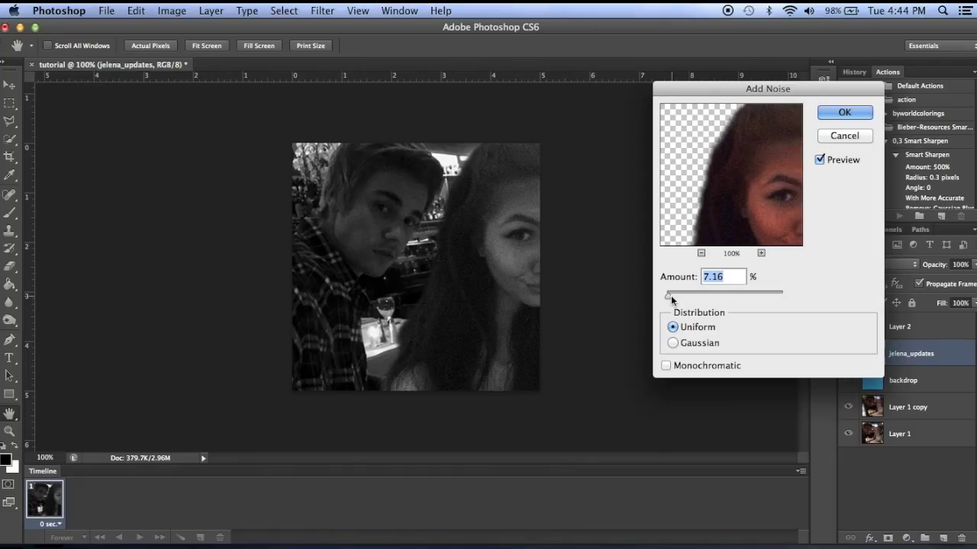
text(6)
click(670, 296)
click(670, 296)
click(670, 296)
click(670, 296)
click(670, 296)
click(669, 297)
Cancel the noise filter and set up a 900 px Blur brush
click(669, 297)
text(0)
key(Escape)
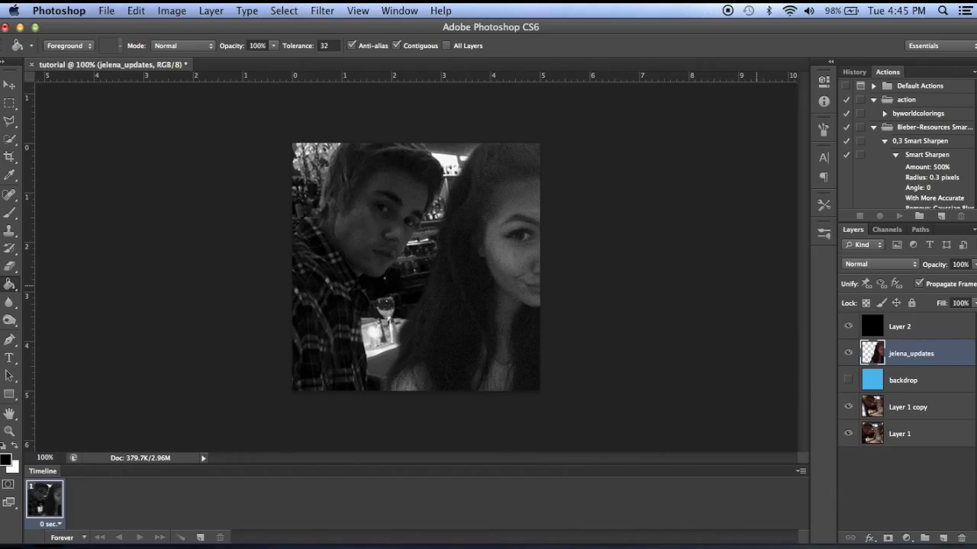
click(9, 303)
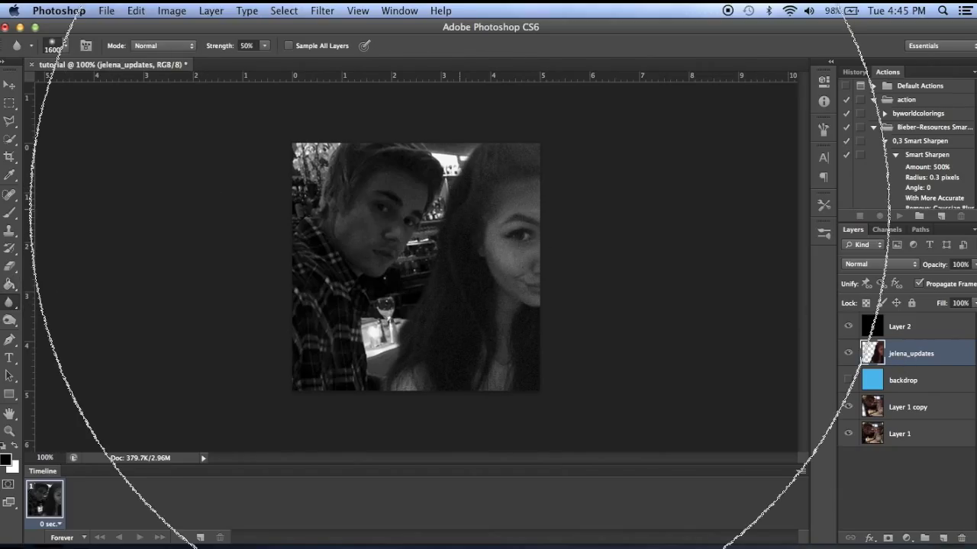
key(bracketleft)
key(bracketleft)
key(bracketleft)
key(bracketleft)
key(bracketleft)
key(bracketleft)
key(bracketleft)
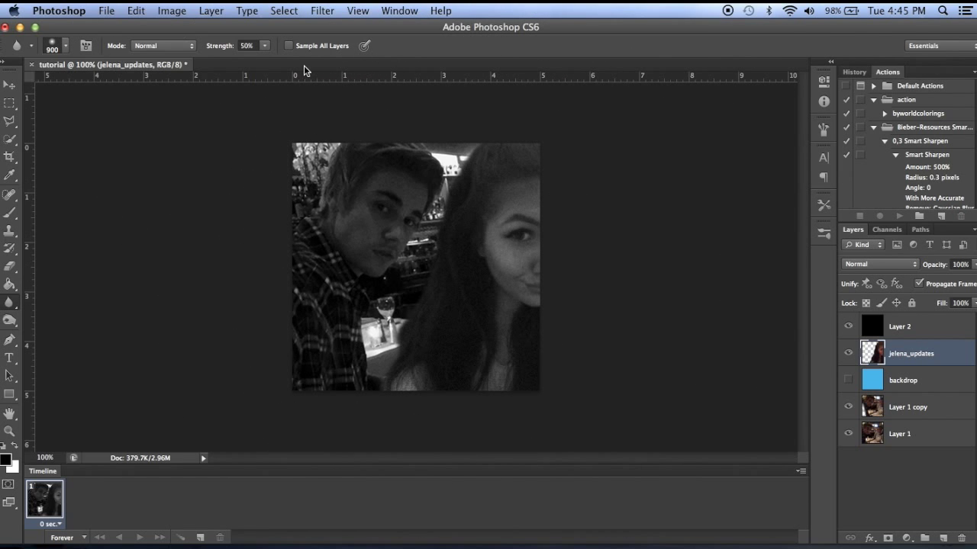
Raise the jelena_updates layer's contrast to 8 with Brightness/Contrast
click(155, 7)
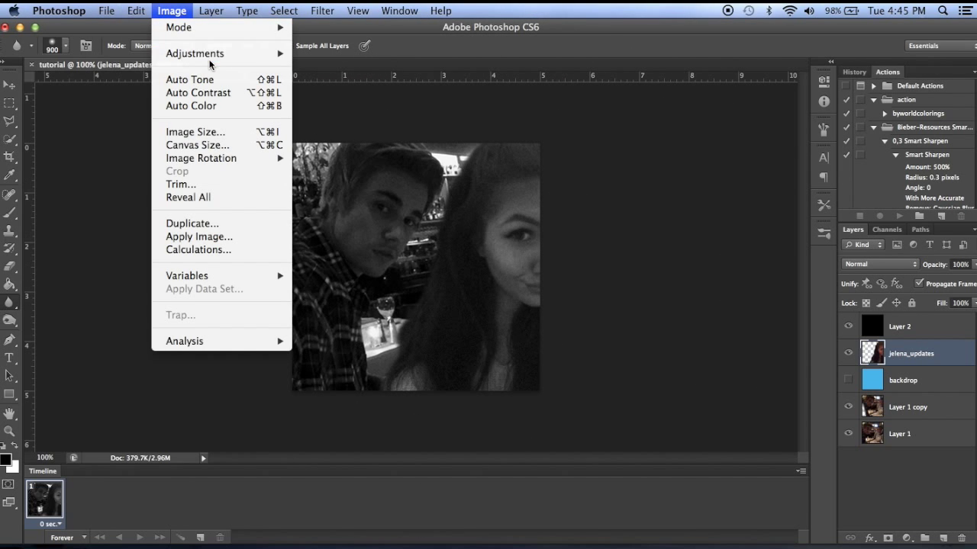
mouse_move(267, 54)
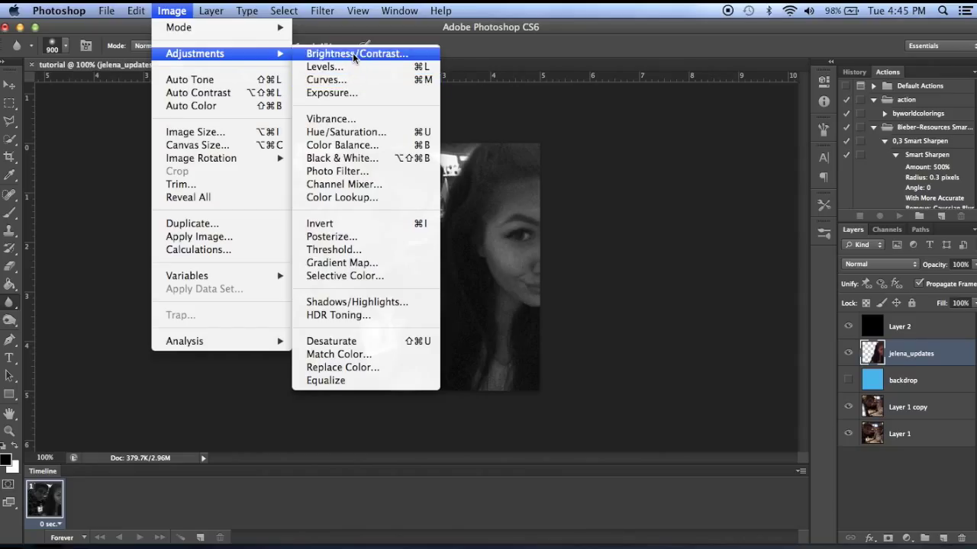
click(353, 58)
mouse_move(327, 474)
mouse_down()
mouse_move(341, 476)
mouse_move(332, 475)
mouse_up()
click(444, 423)
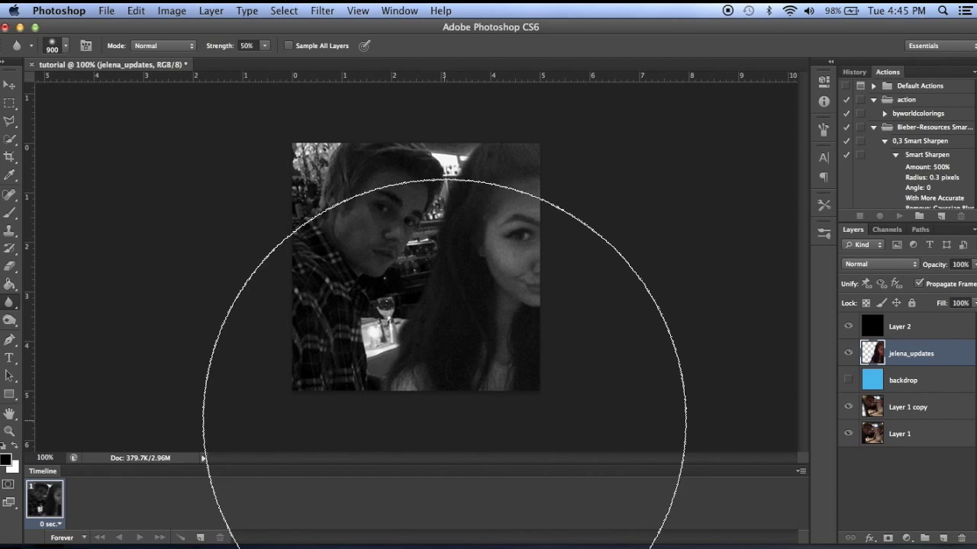
Lower the layer's Lightness to -21 with Hue/Saturation
click(211, 11)
mouse_move(203, 58)
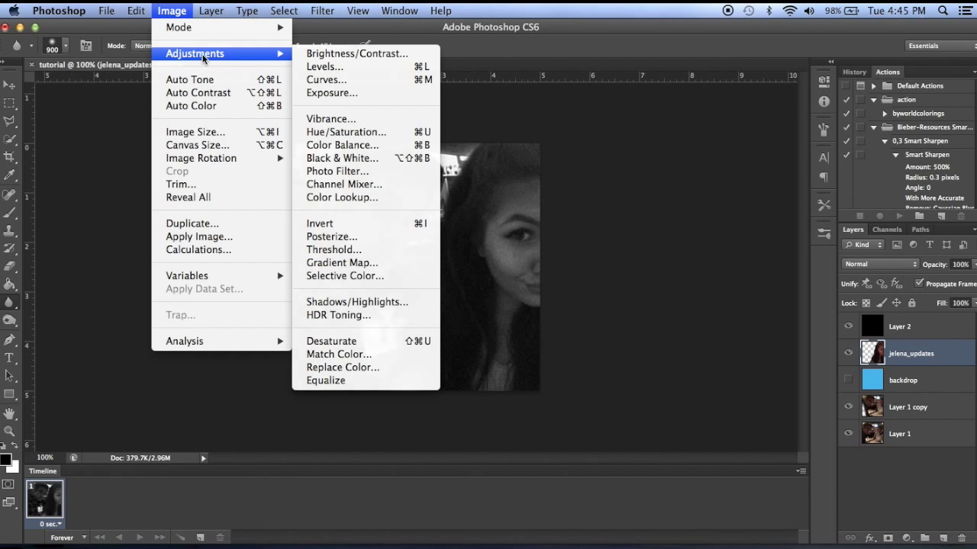
click(351, 135)
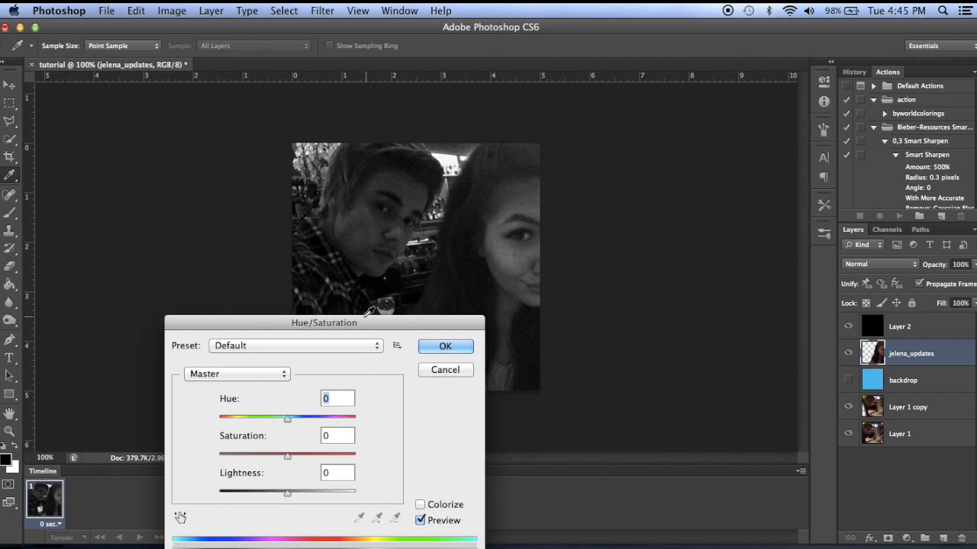
drag(367, 314, 828, 127)
drag(742, 308, 732, 306)
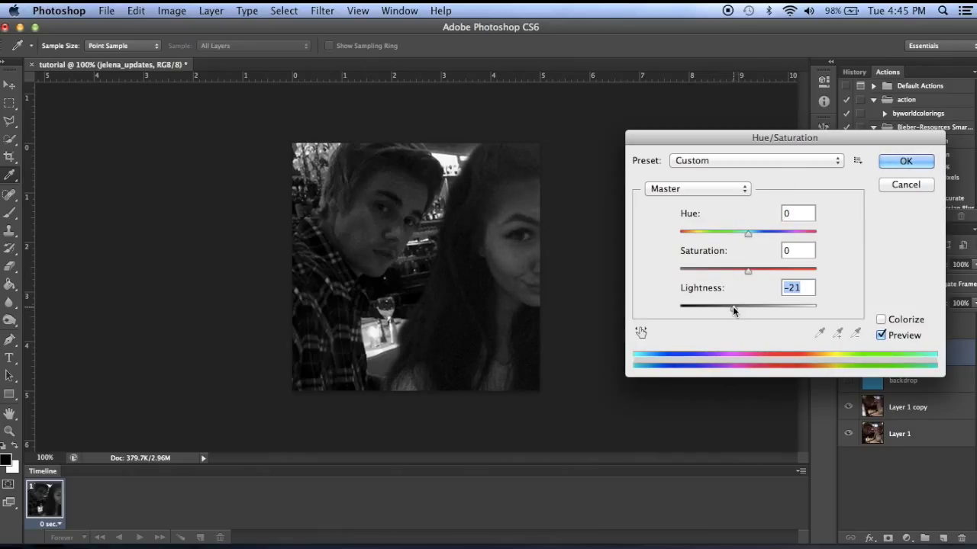
click(901, 160)
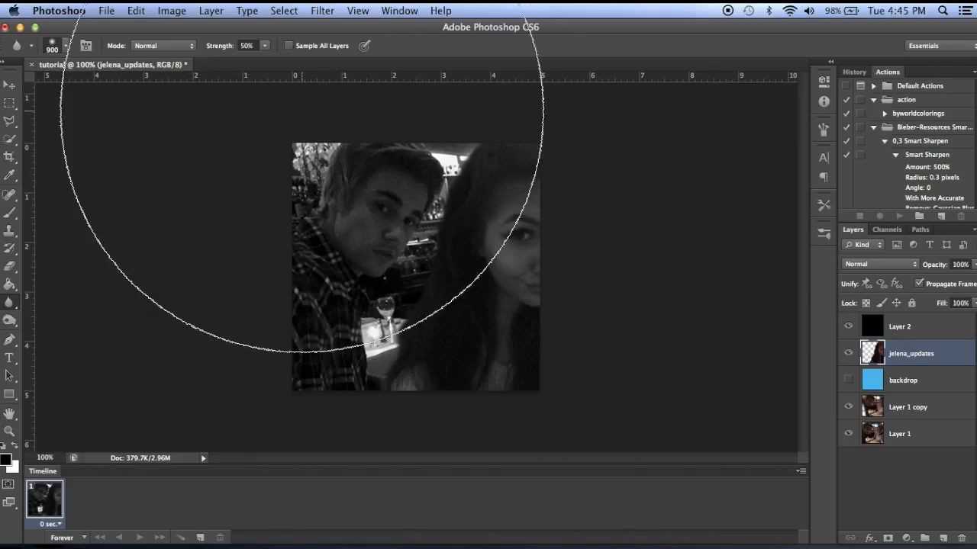
Pick the Dodge brush, enlarge it from 45 to 80, then shrink it small
click(10, 321)
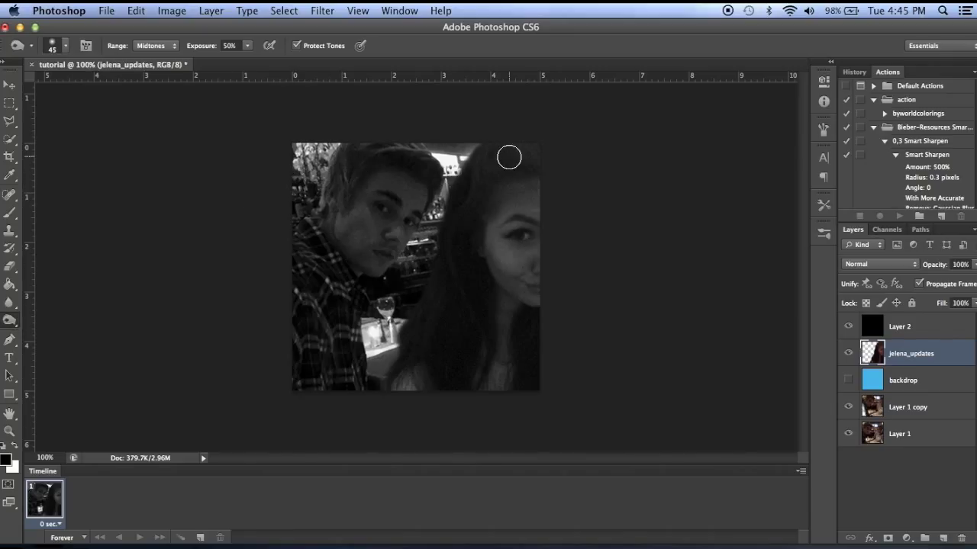
key(bracketright)
key(bracketright)
key(bracketright)
key(bracketright)
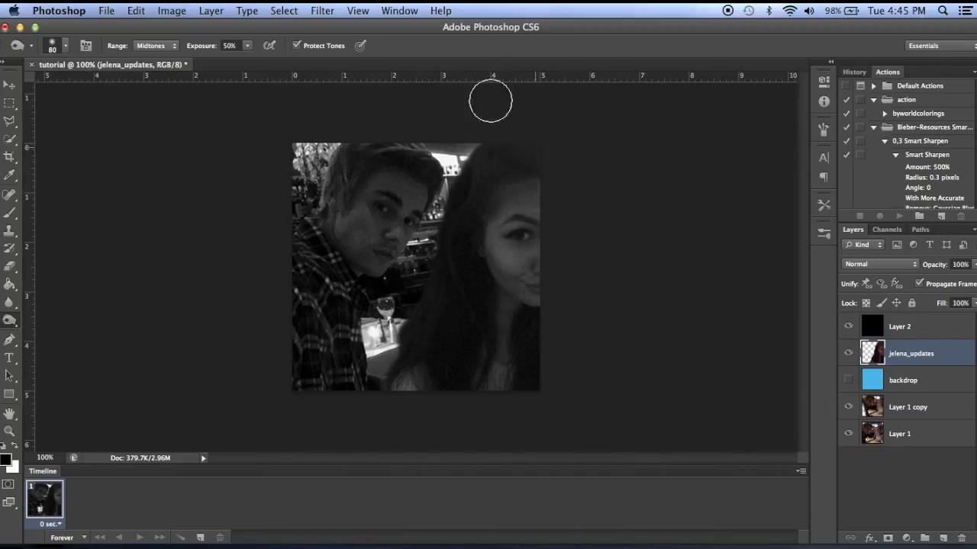
key(bracketleft)
key(bracketleft)
key(bracketleft)
key(bracketleft)
key(bracketleft)
key(bracketleft)
key(bracketleft)
key(bracketleft)
key(bracketleft)
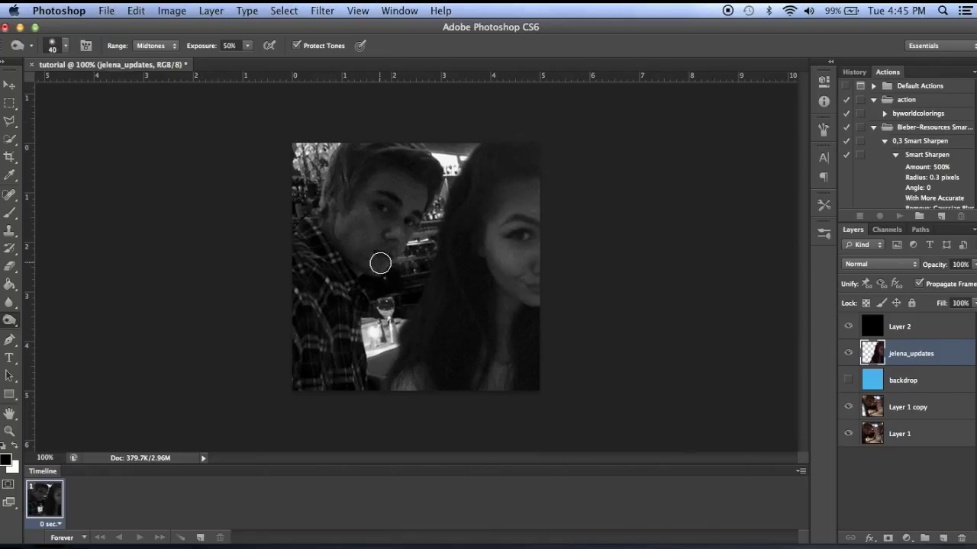
key(bracketleft)
Open edits.psd from the Documents folder
click(106, 11)
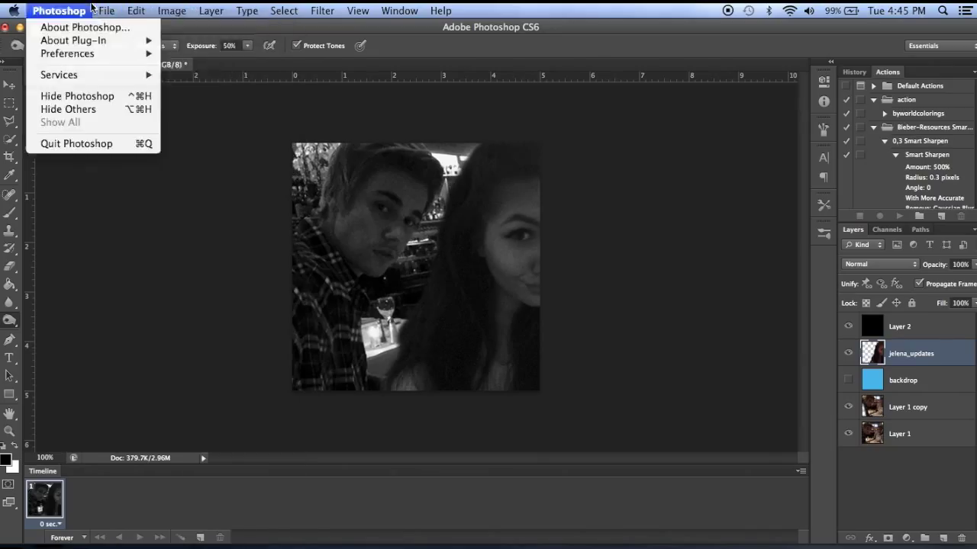
click(119, 42)
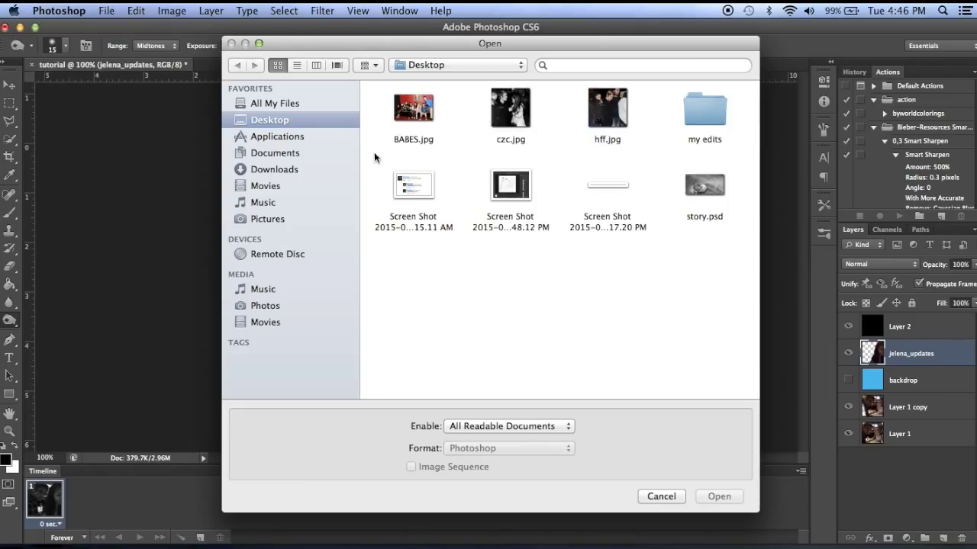
click(328, 157)
click(592, 107)
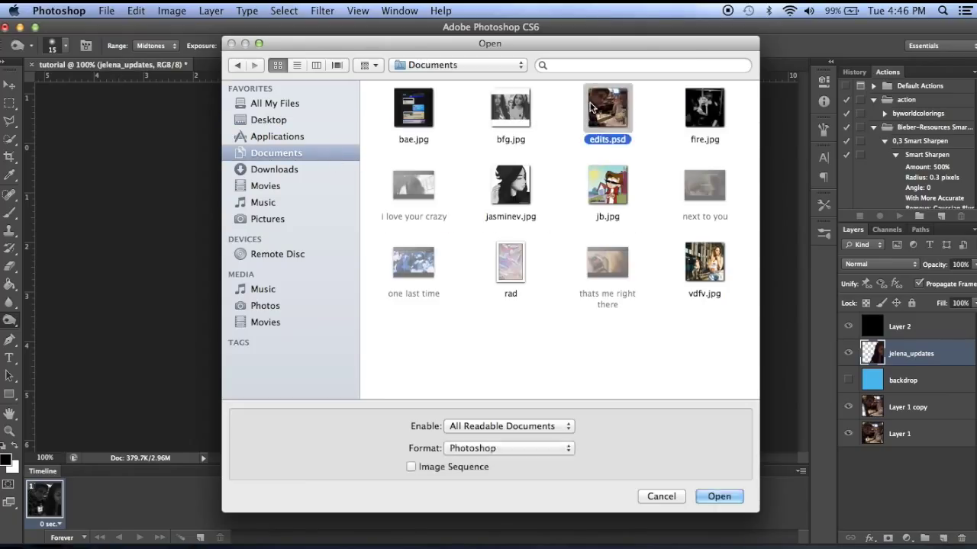
double_click(591, 107)
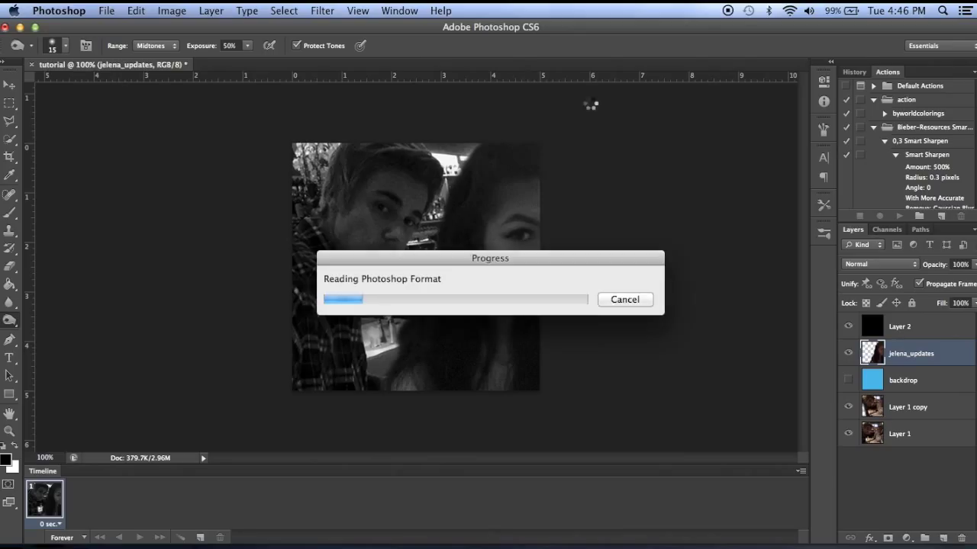
Resize the Photoshop window with the zoom button to expose the desktop
click(36, 28)
click(35, 28)
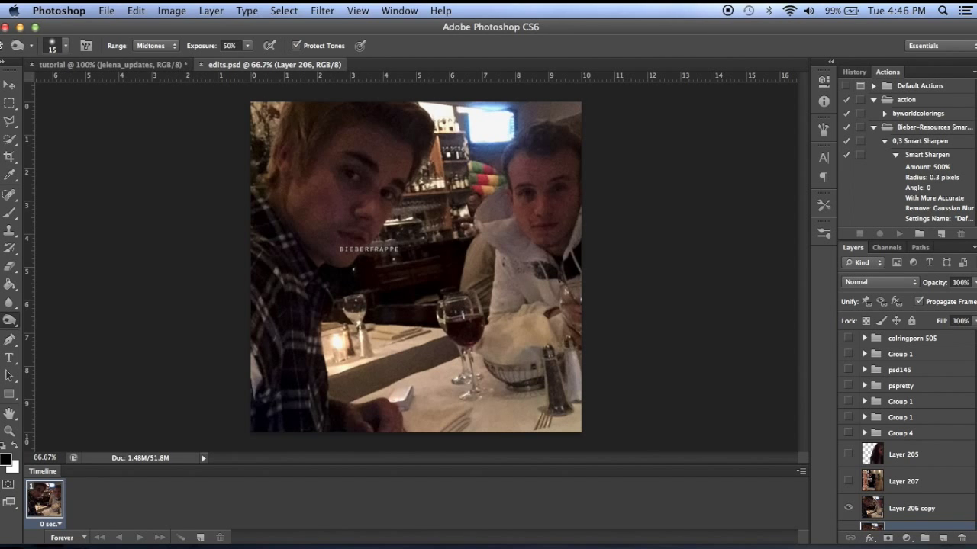
click(35, 28)
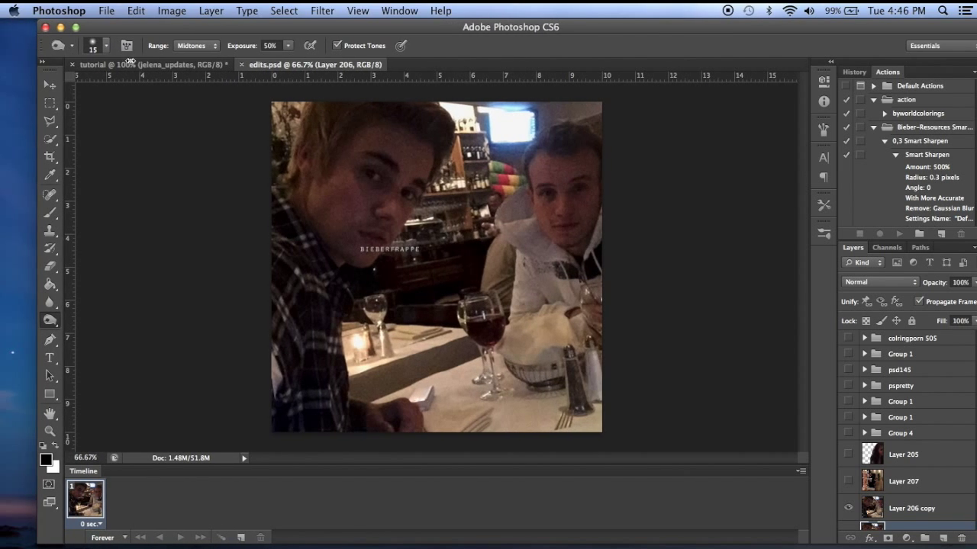
Float the tutorial image in its own window beside edits.psd
drag(33, 51, 153, 50)
drag(321, 65, 46, 98)
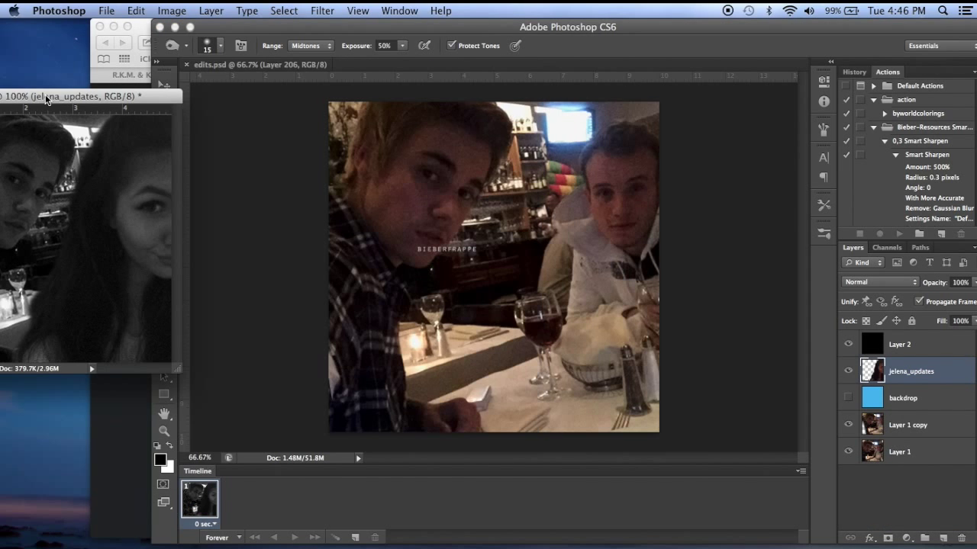
click(595, 341)
scroll(937, 402, down, 3)
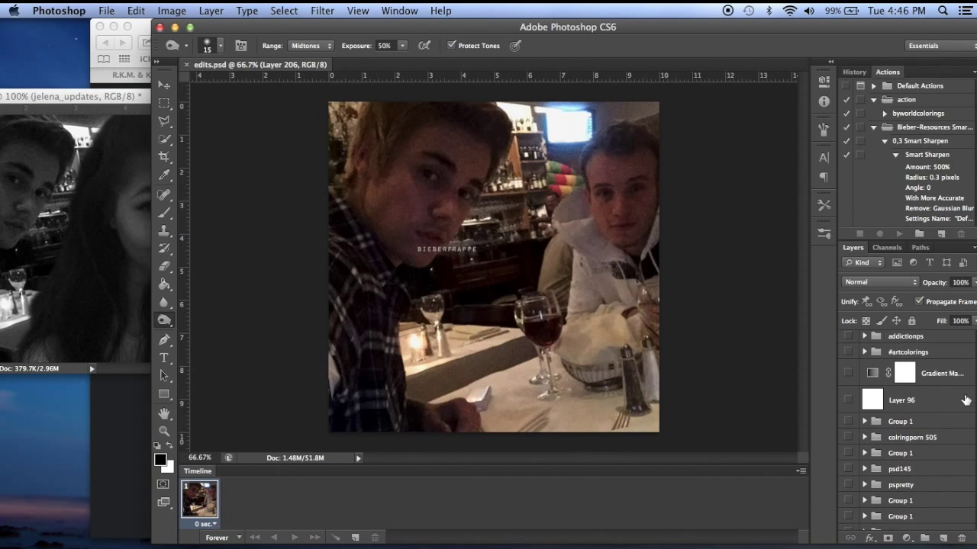
click(122, 249)
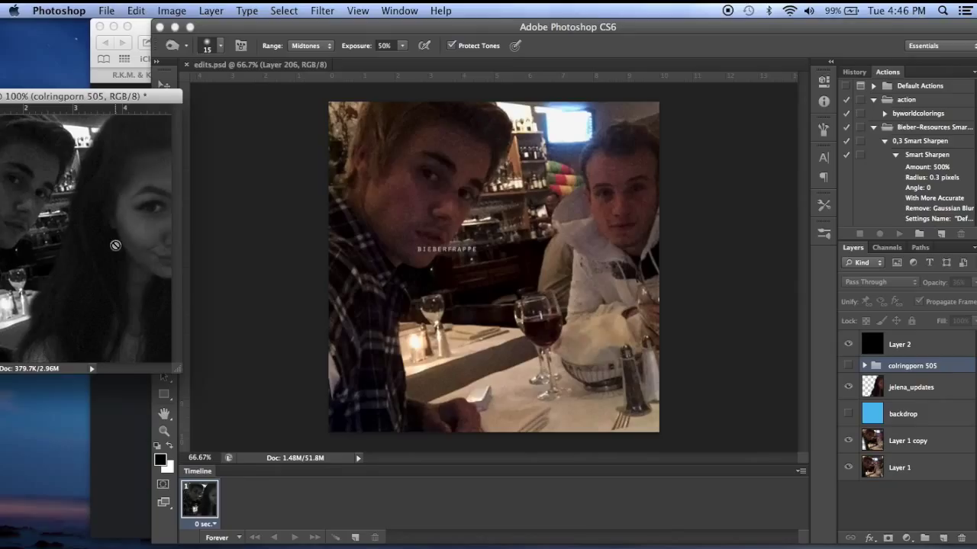
click(548, 316)
scroll(932, 454, up, 1)
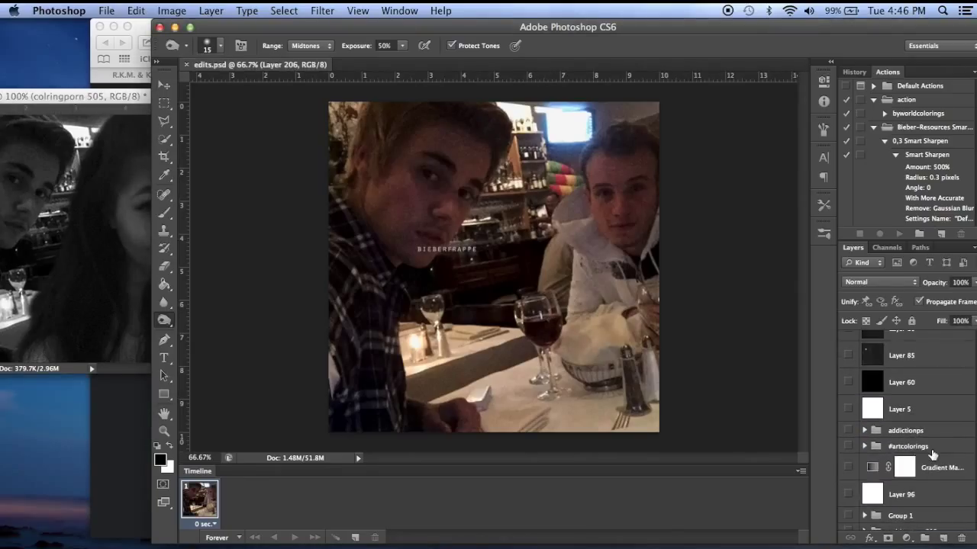
scroll(932, 454, up, 2)
Copy the texture layer into the tutorial, hide it, and show and raise the colringporn 505 group
drag(913, 422, 469, 71)
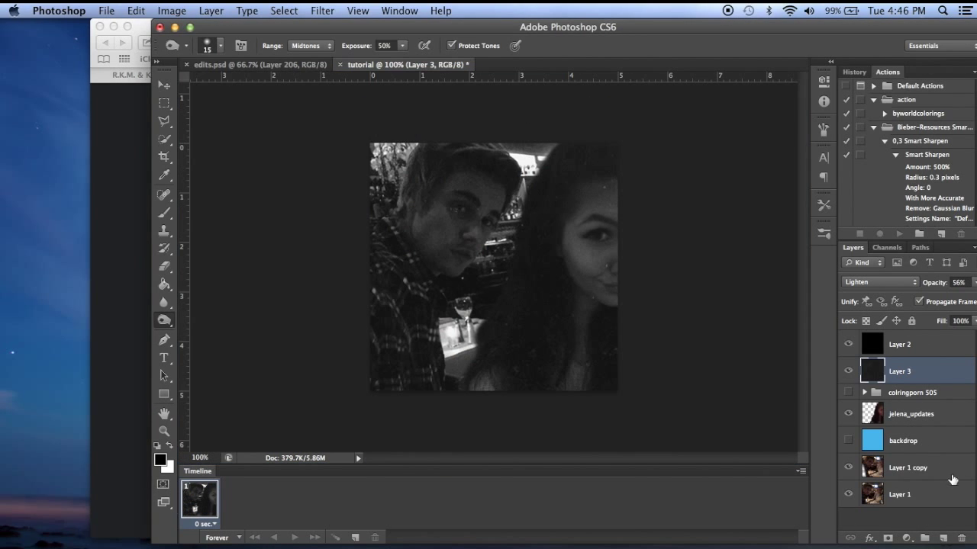
click(846, 372)
click(848, 392)
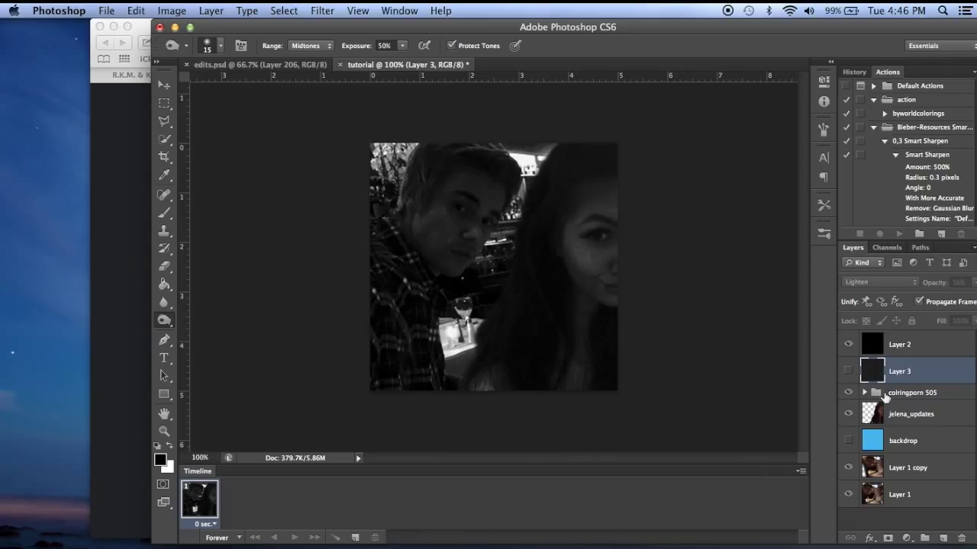
drag(915, 390, 877, 344)
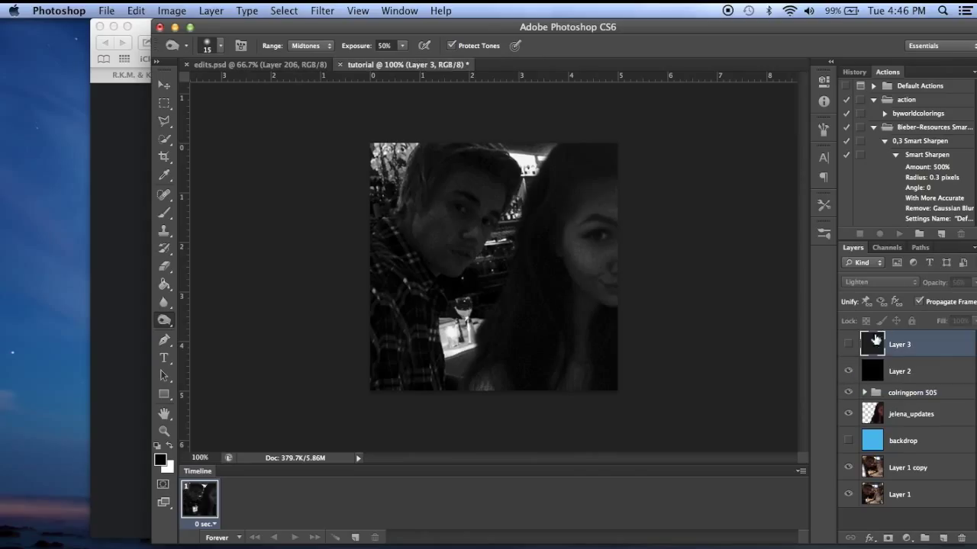
Show the texture layer on top and scale it down to fit the photo
click(848, 344)
key(ctrl+minus)
key(ctrl+t)
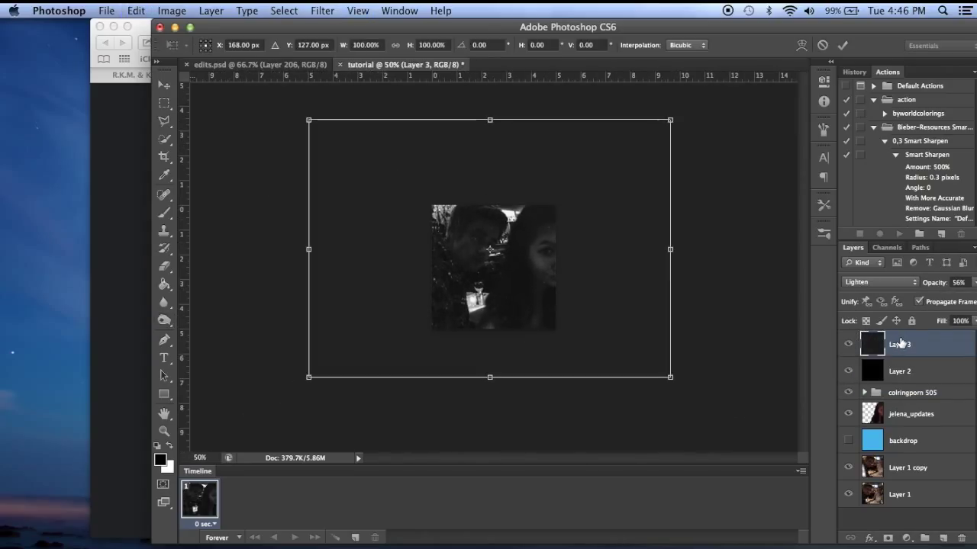
drag(308, 120, 444, 176)
drag(670, 377, 611, 348)
key(Return)
Set the texture layer's opacity to about 50%, then hide it
key(o)
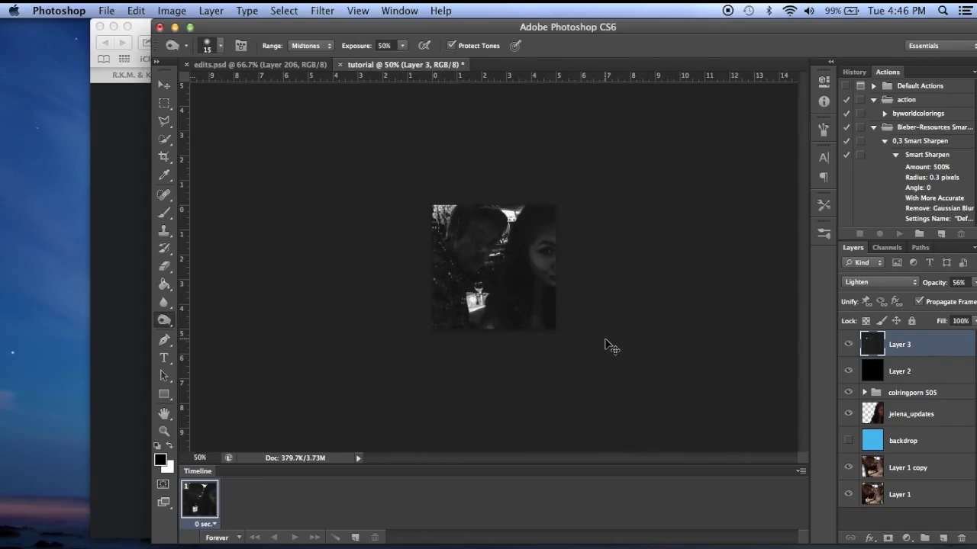
key(super+1)
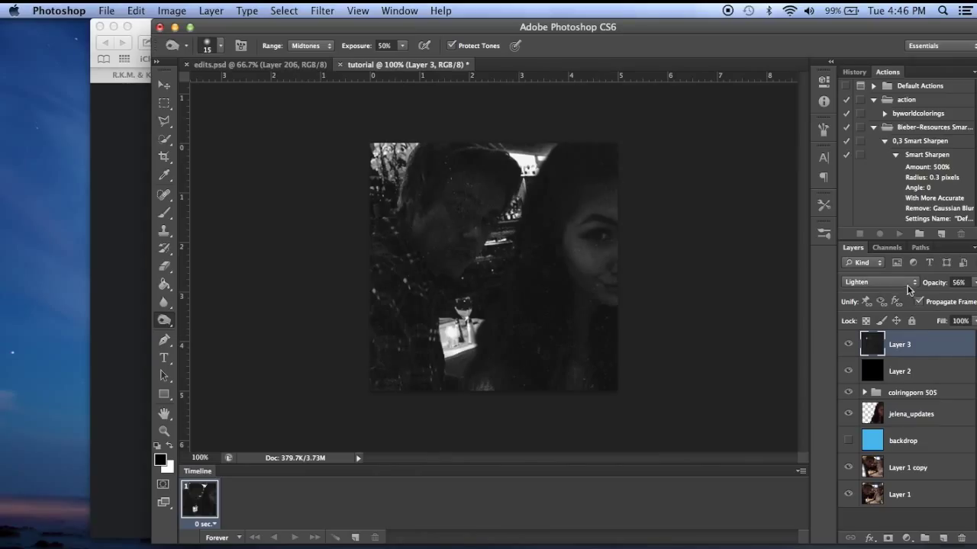
click(974, 282)
drag(910, 294, 945, 298)
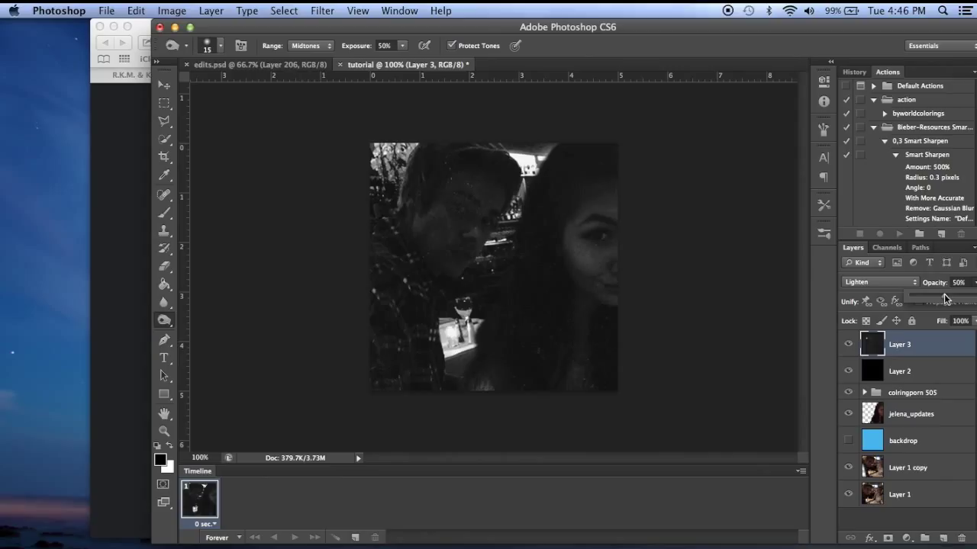
click(850, 345)
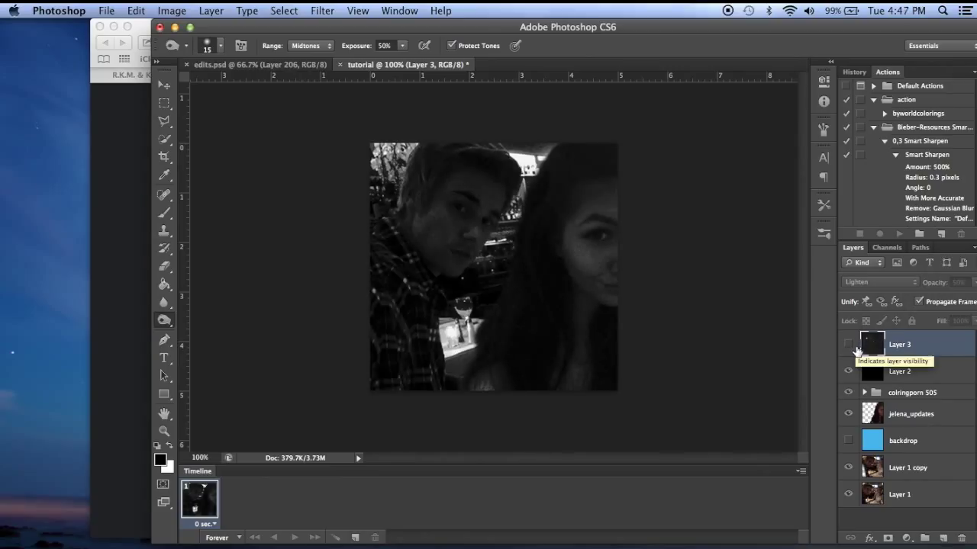
Save the image to the Desktop as JPEG jelena_edits.jpg, accepting the default quality options
click(190, 27)
click(107, 11)
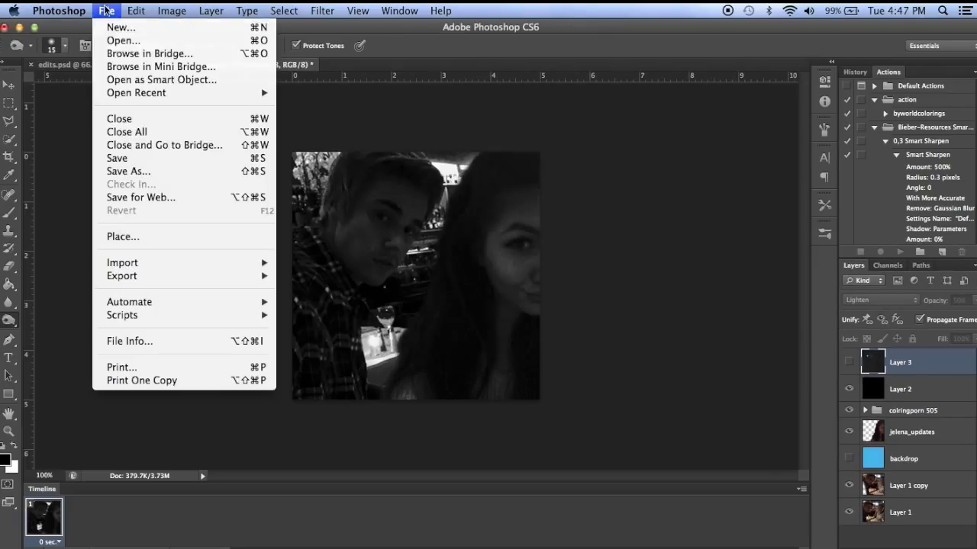
click(170, 177)
key(BackSpace)
text(jelena)
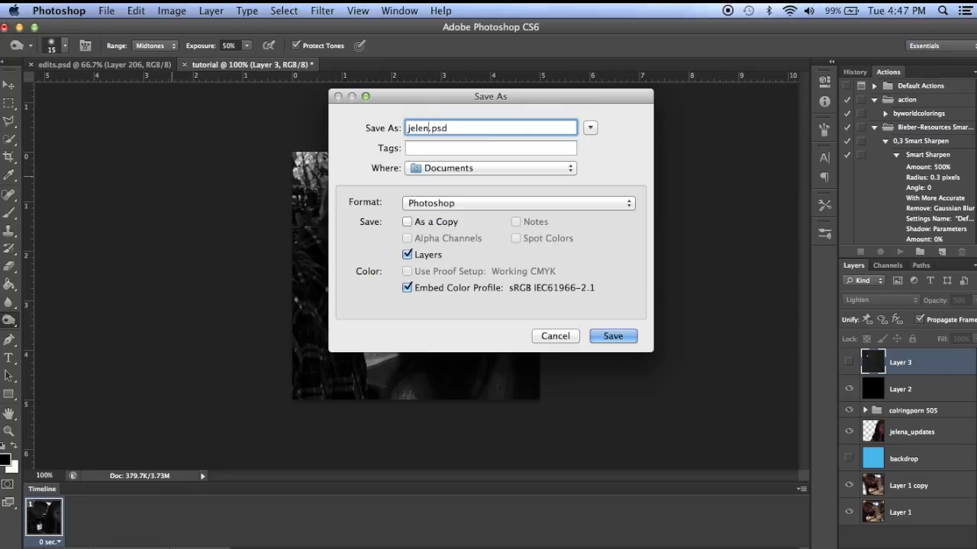
text(_edits)
click(455, 203)
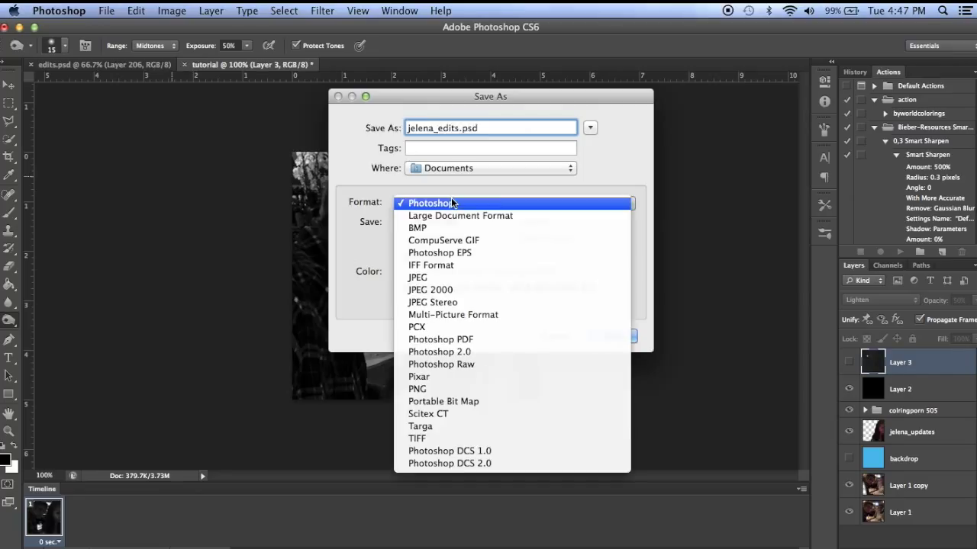
click(435, 278)
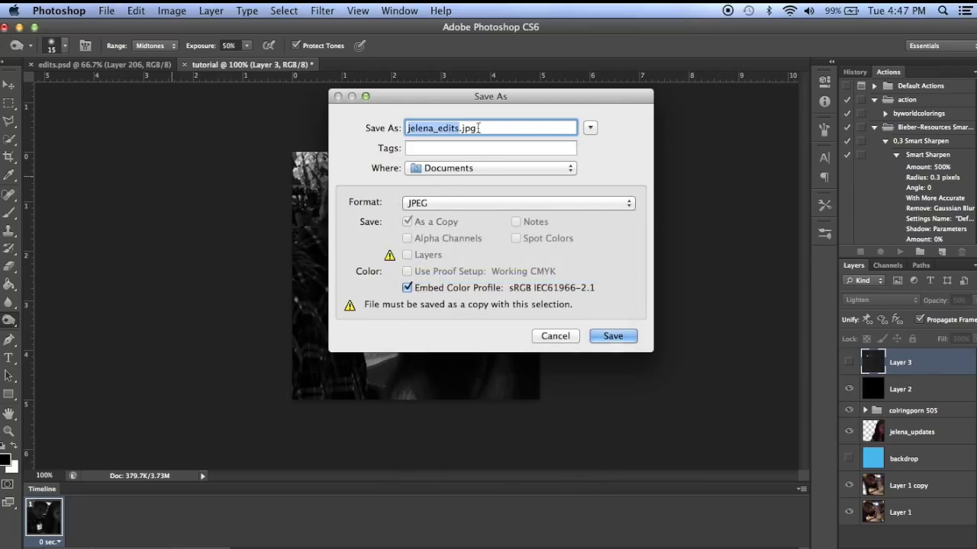
click(480, 169)
click(483, 241)
click(615, 339)
click(574, 191)
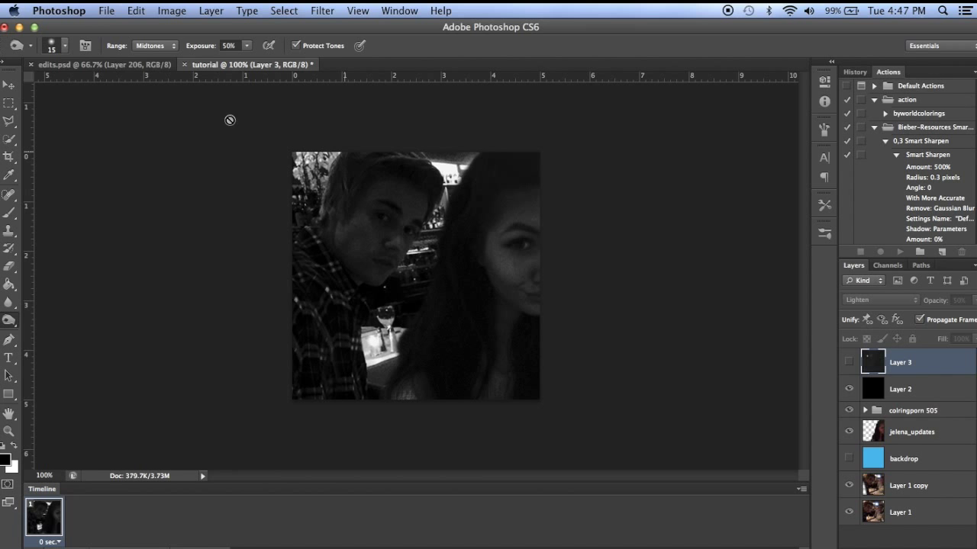
Open jelena_edits.jpg from the desktop in Preview, enlarged and centred on screen
click(20, 28)
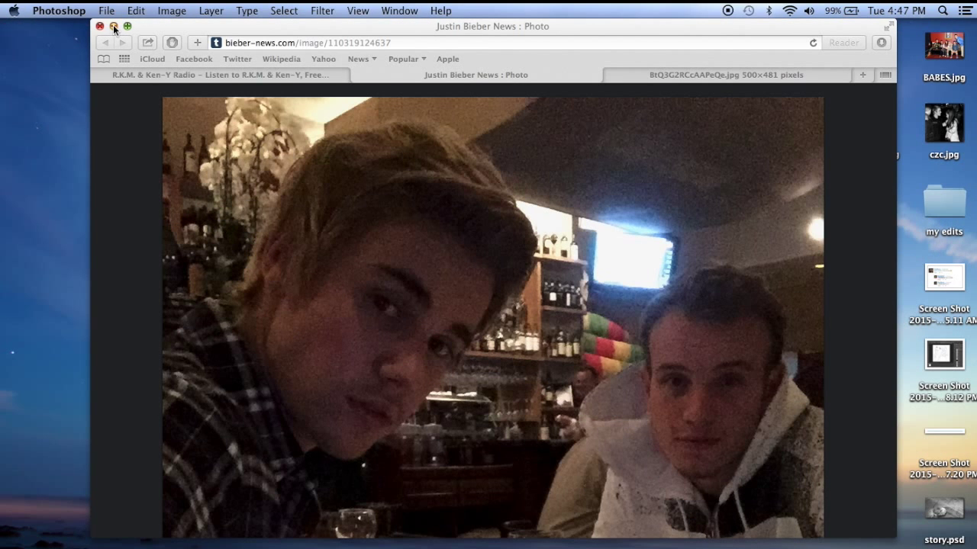
click(115, 36)
double_click(870, 122)
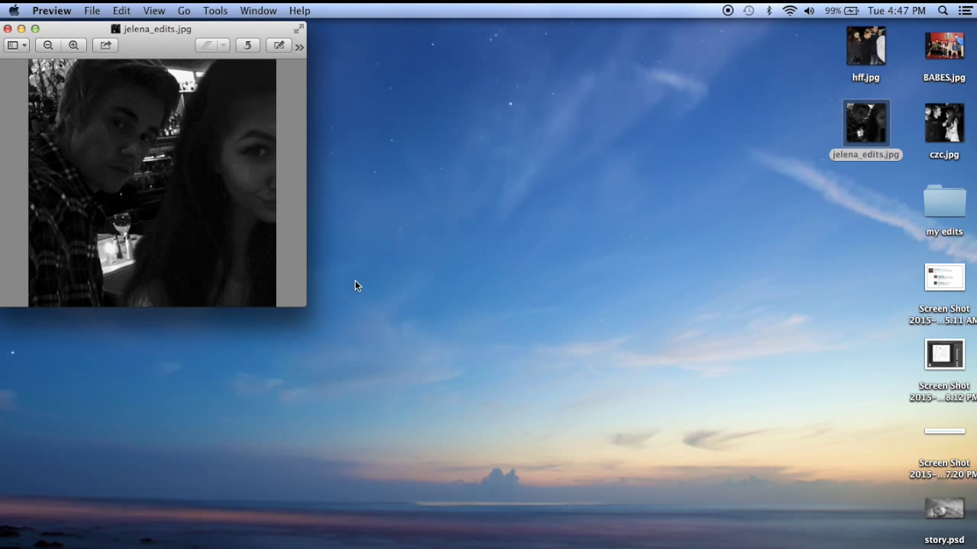
drag(310, 315, 606, 473)
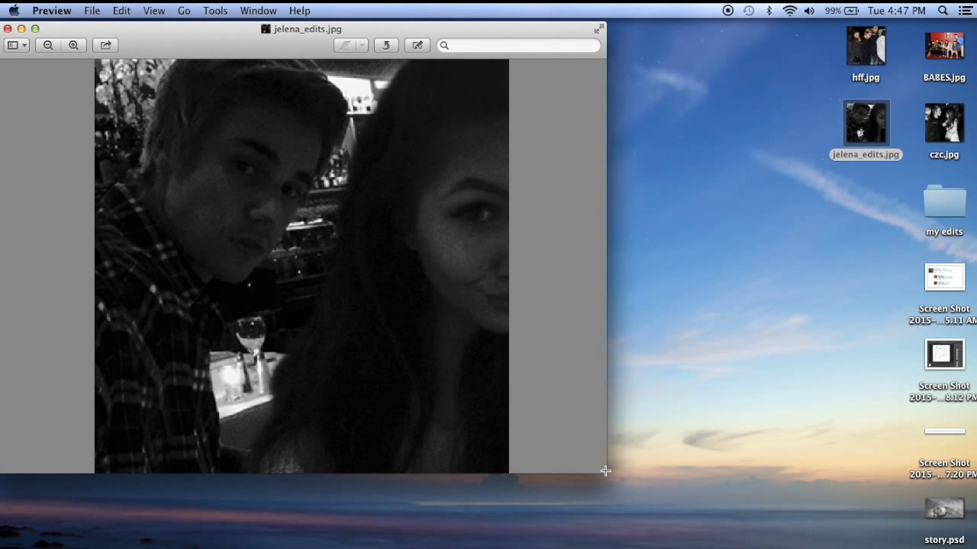
drag(442, 21, 584, 11)
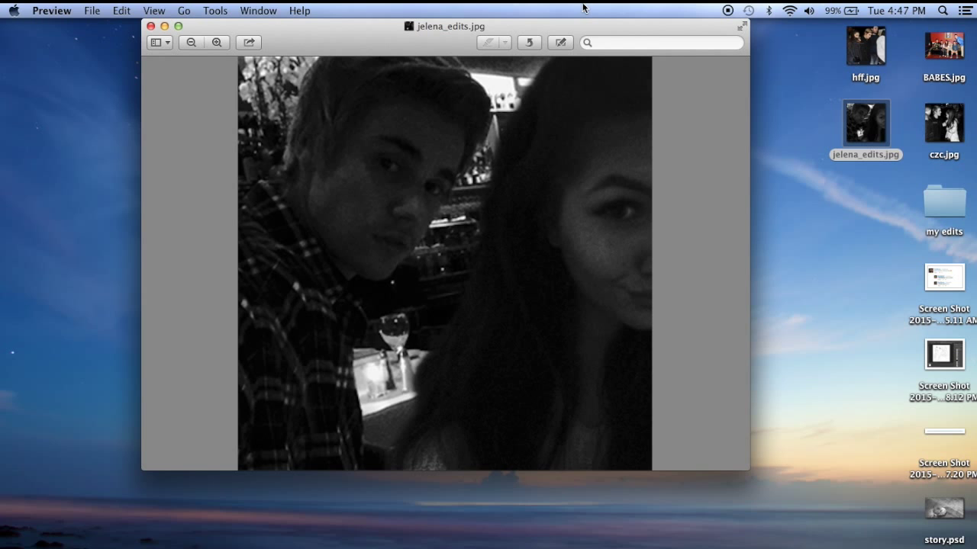